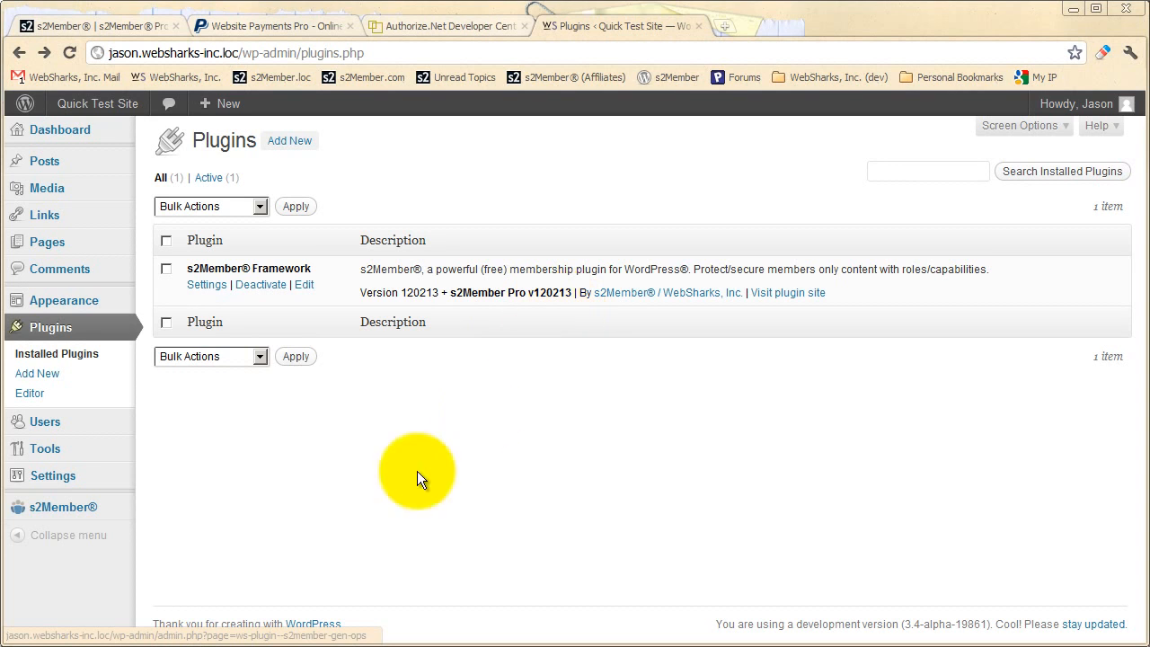
Open the Membership Levels/Labels section of the s2Member General Options
mouse_move(58, 519)
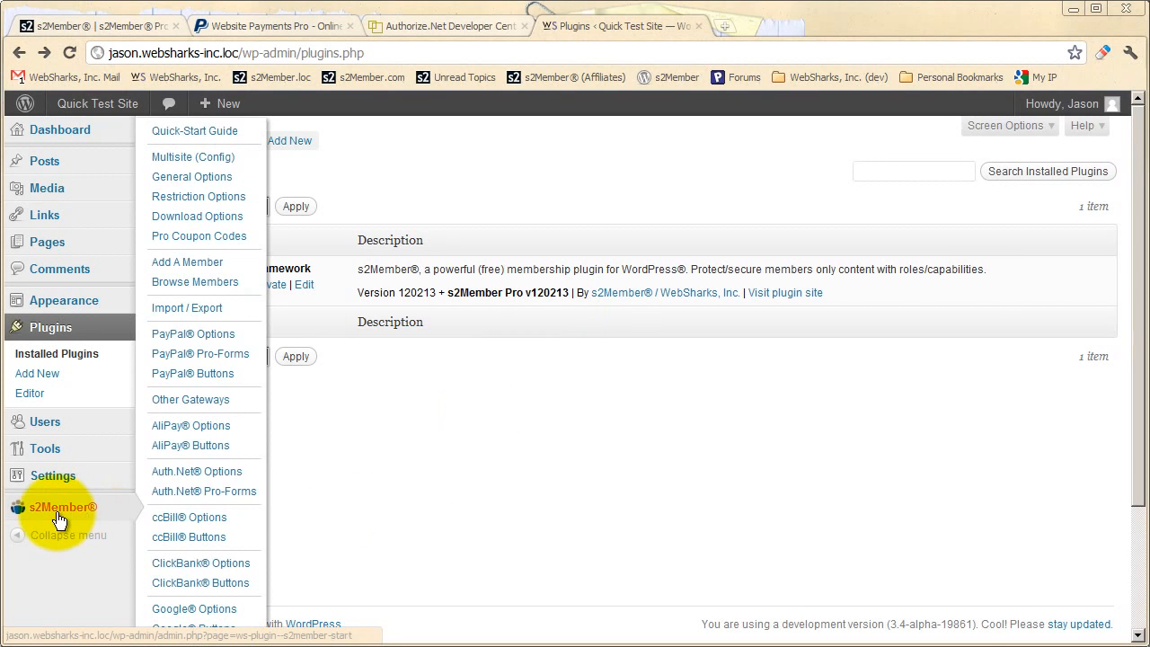
click(223, 186)
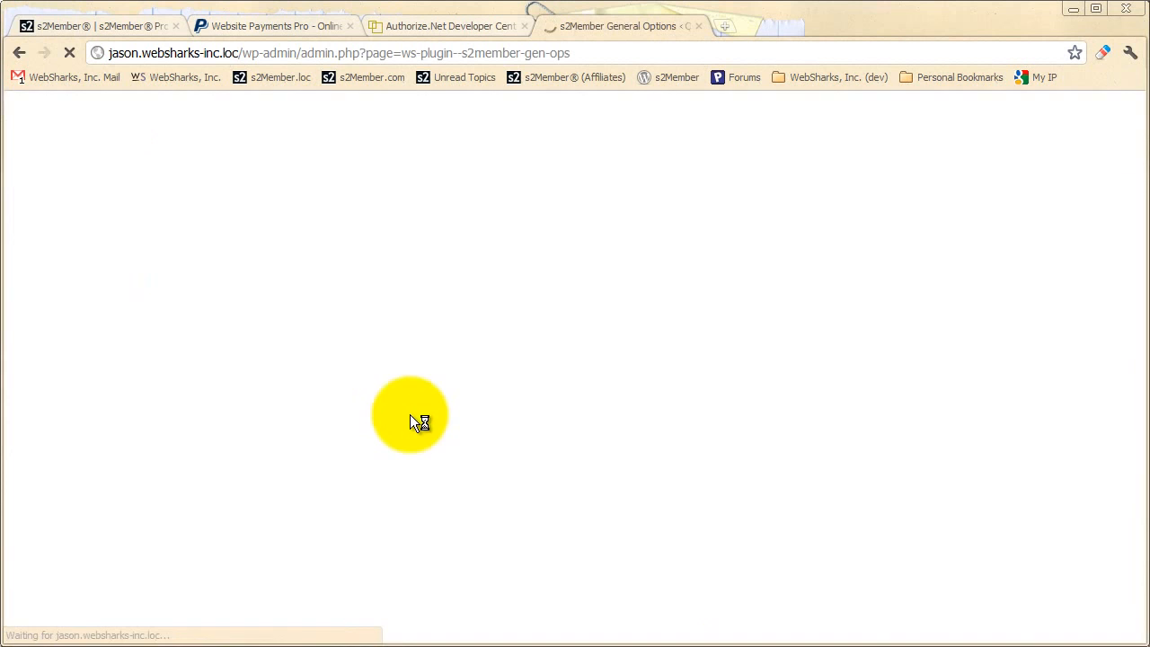
scroll(440, 388, down, 3)
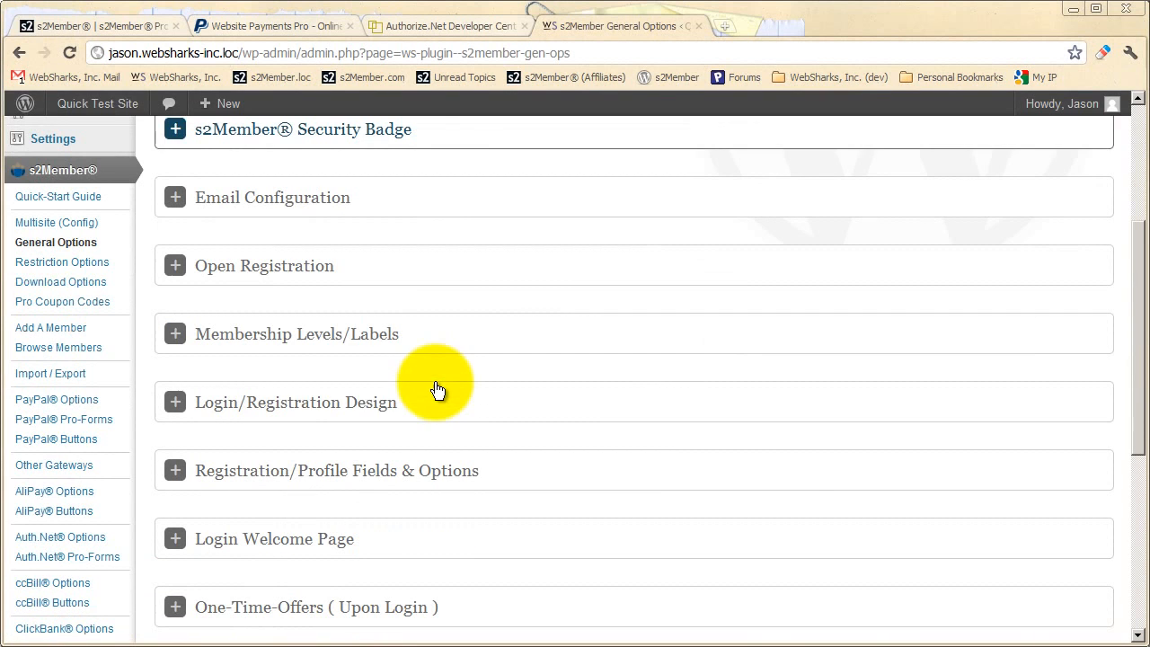
click(362, 351)
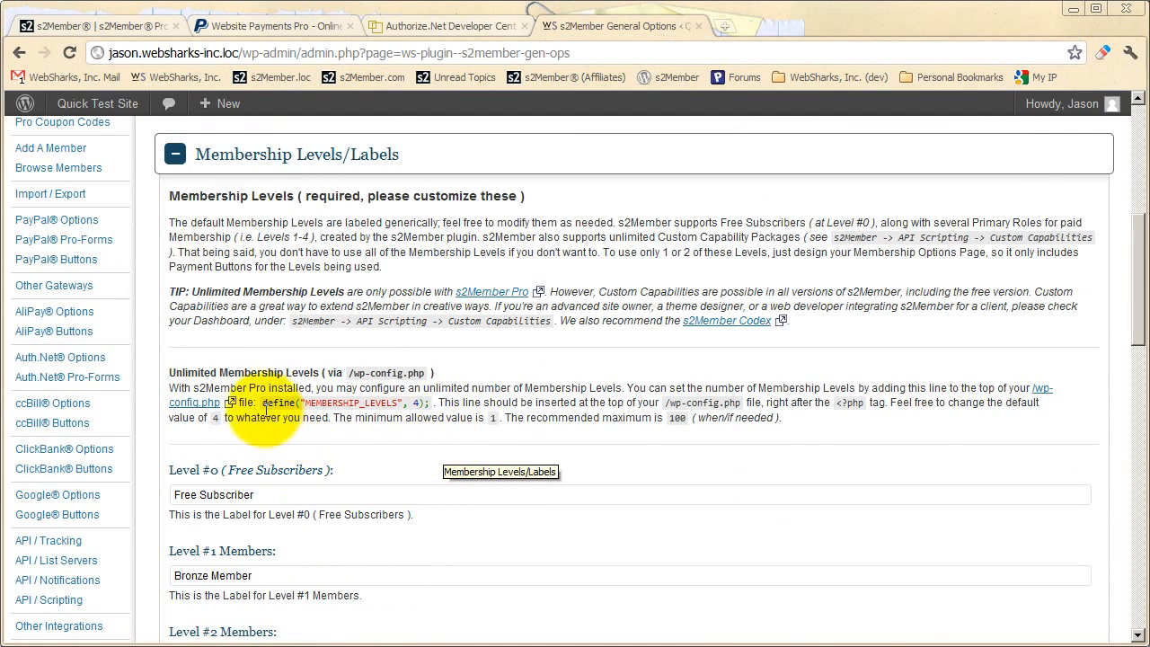
Highlight the MEMBERSHIP_LEVELS define line and its level number in the instructions, then collapse the Membership Levels/Labels section
drag(263, 401, 431, 406)
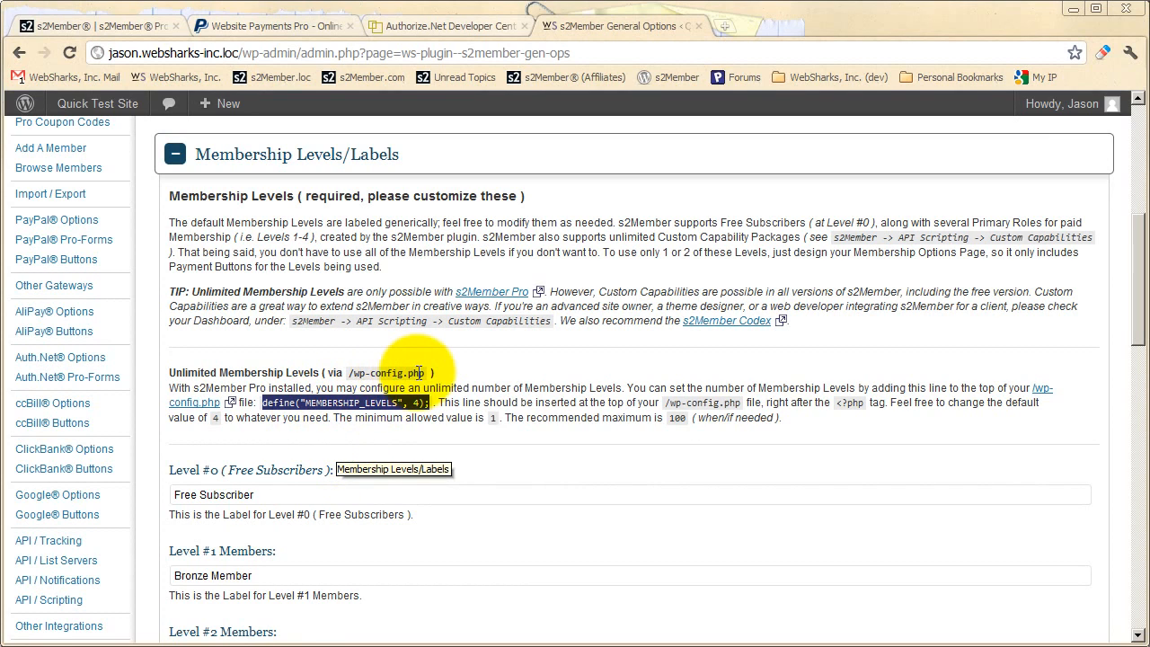
click(413, 428)
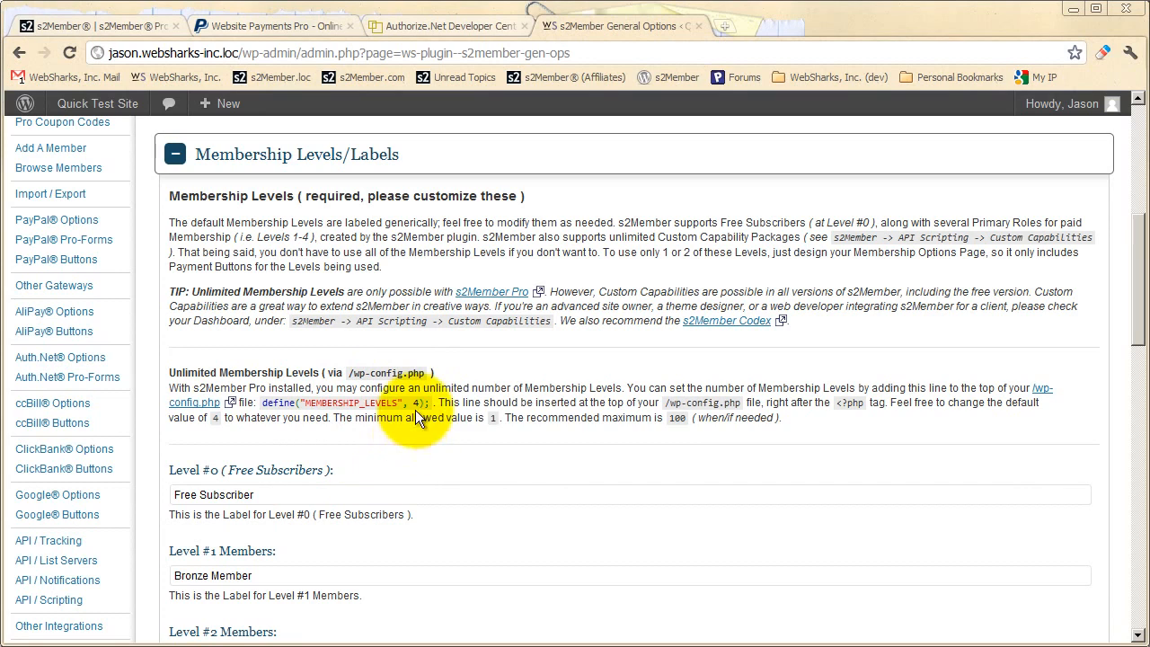
double_click(418, 403)
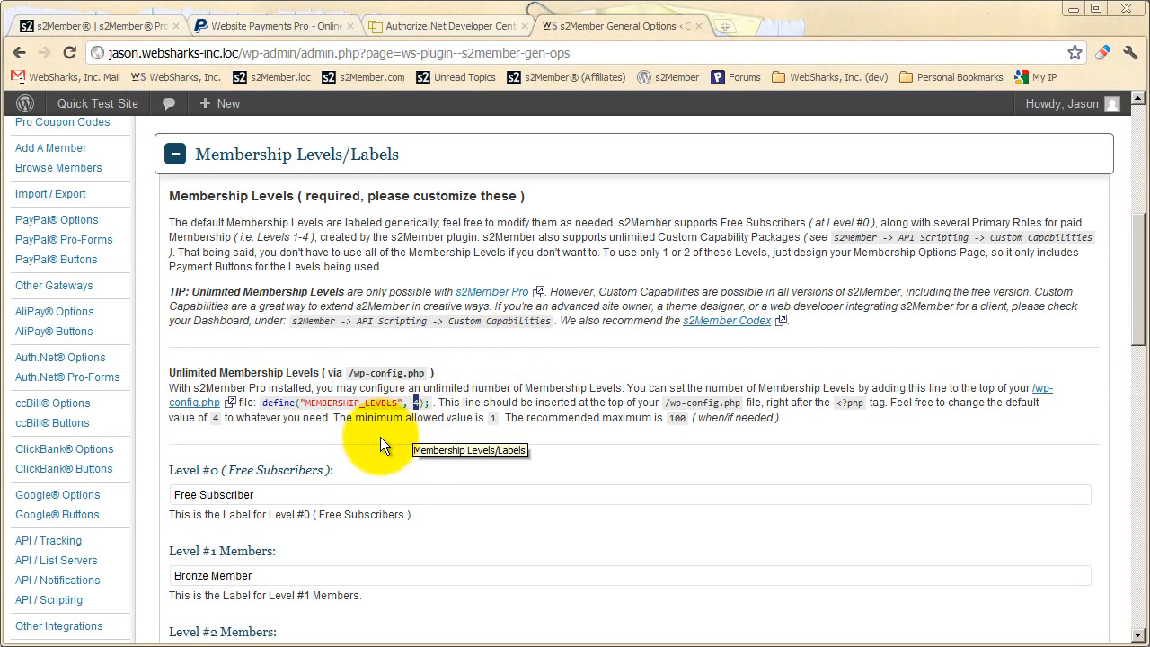
click(417, 404)
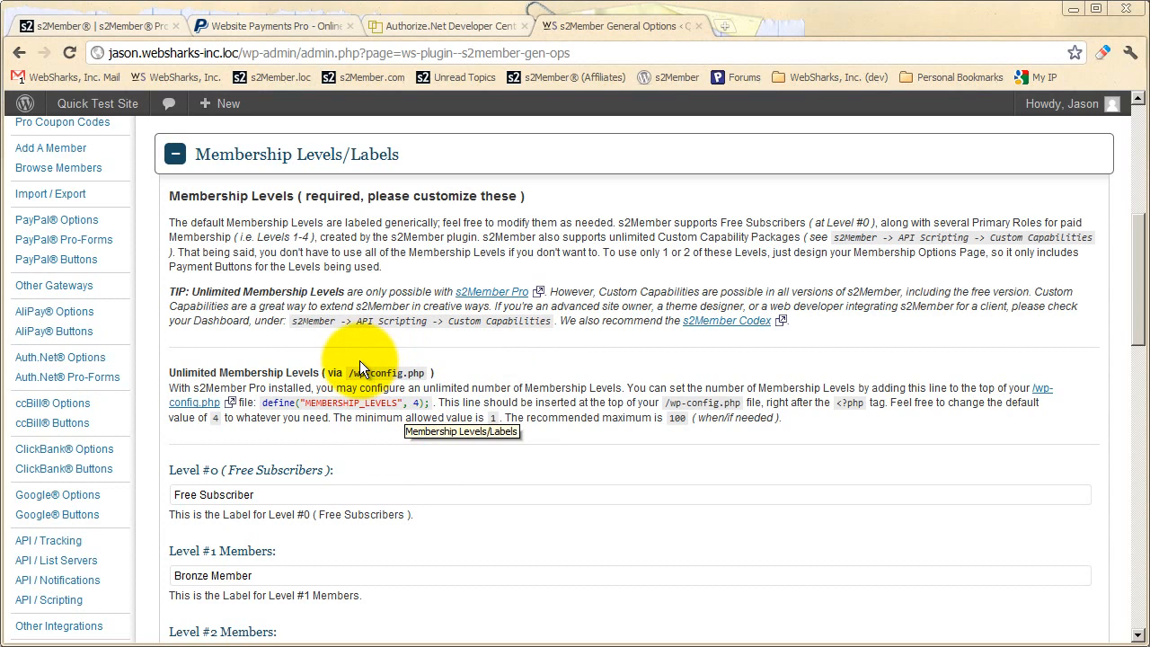
click(342, 156)
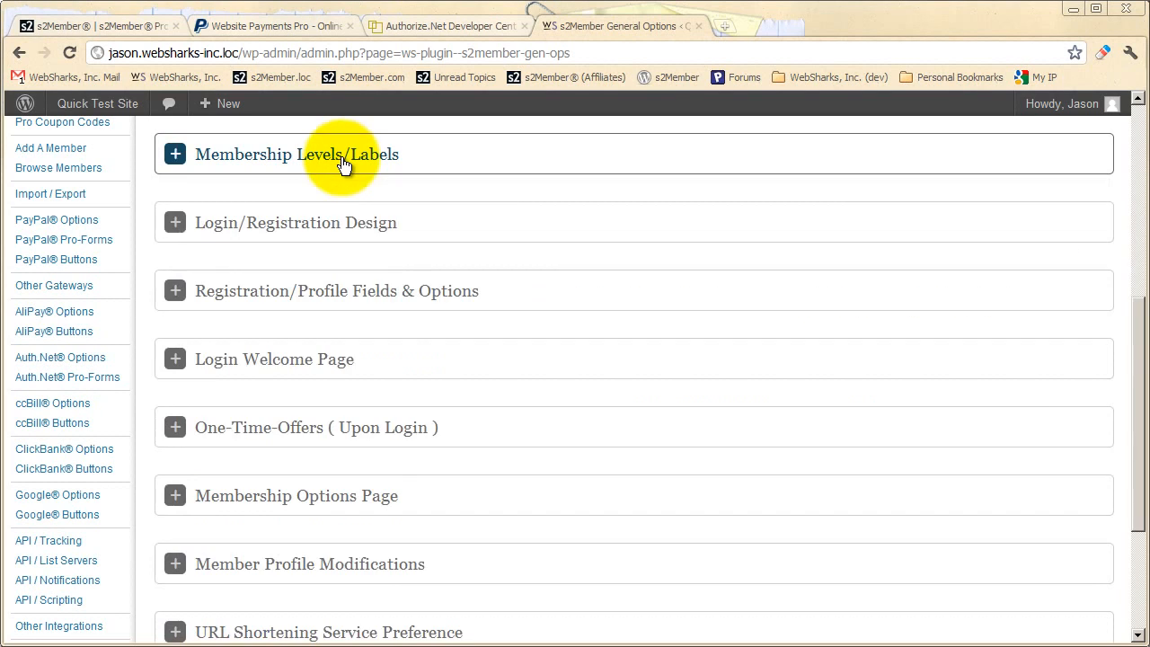
scroll(395, 301, down, 3)
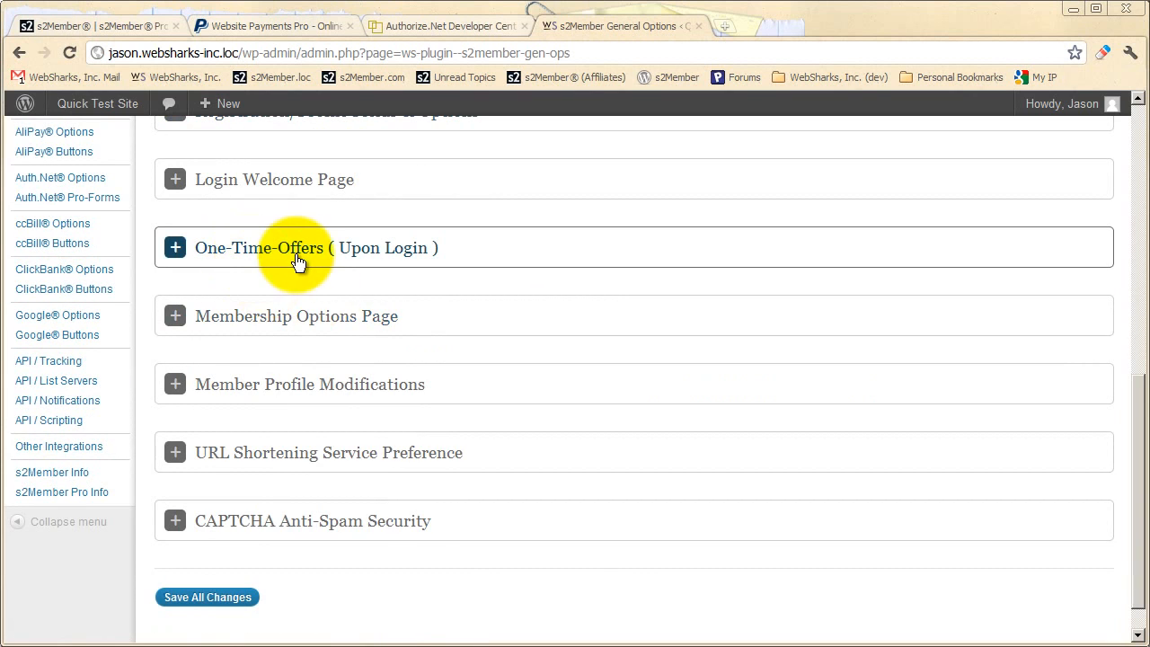
click(305, 262)
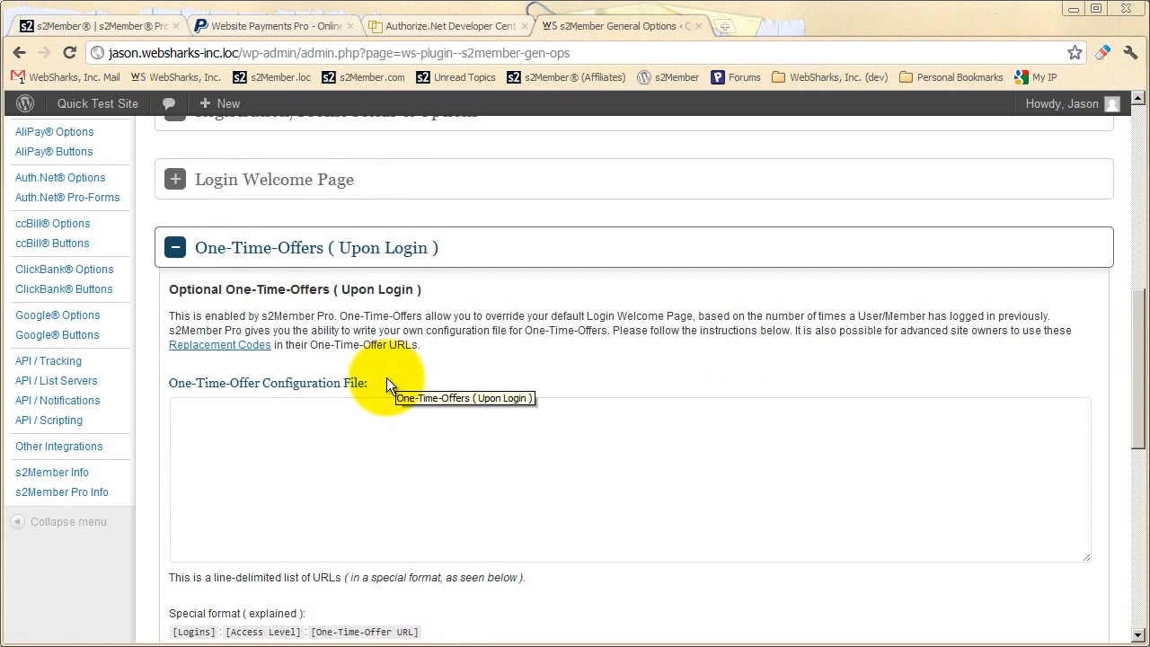
scroll(386, 377, down, 1)
scroll(386, 377, down, 2)
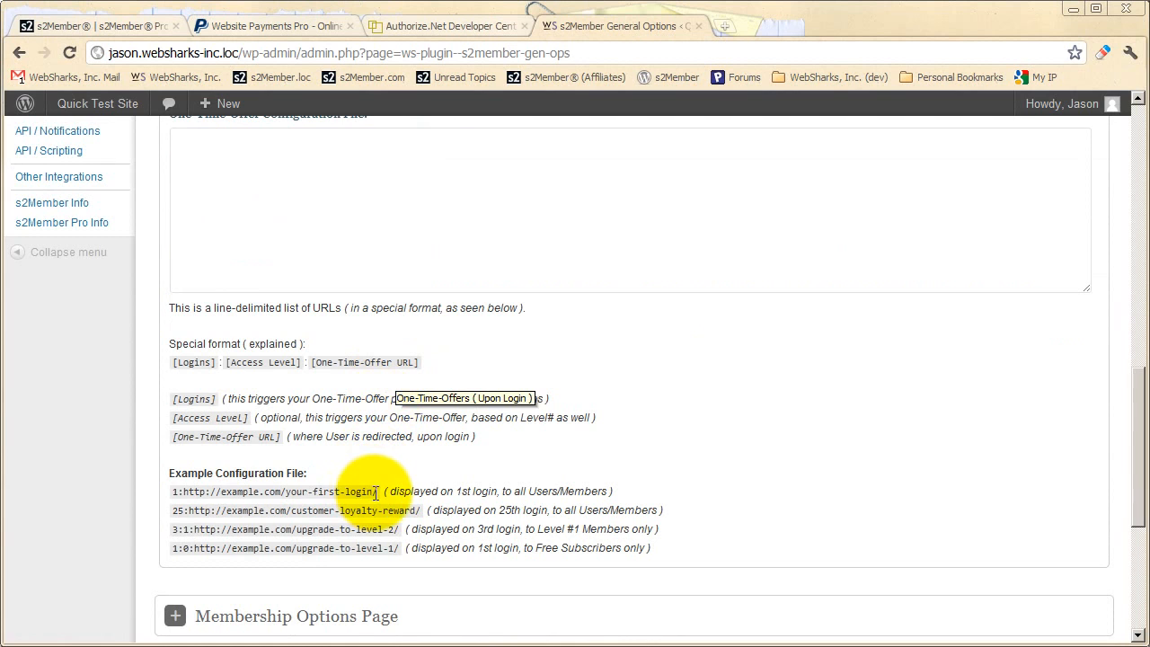
drag(377, 492, 171, 492)
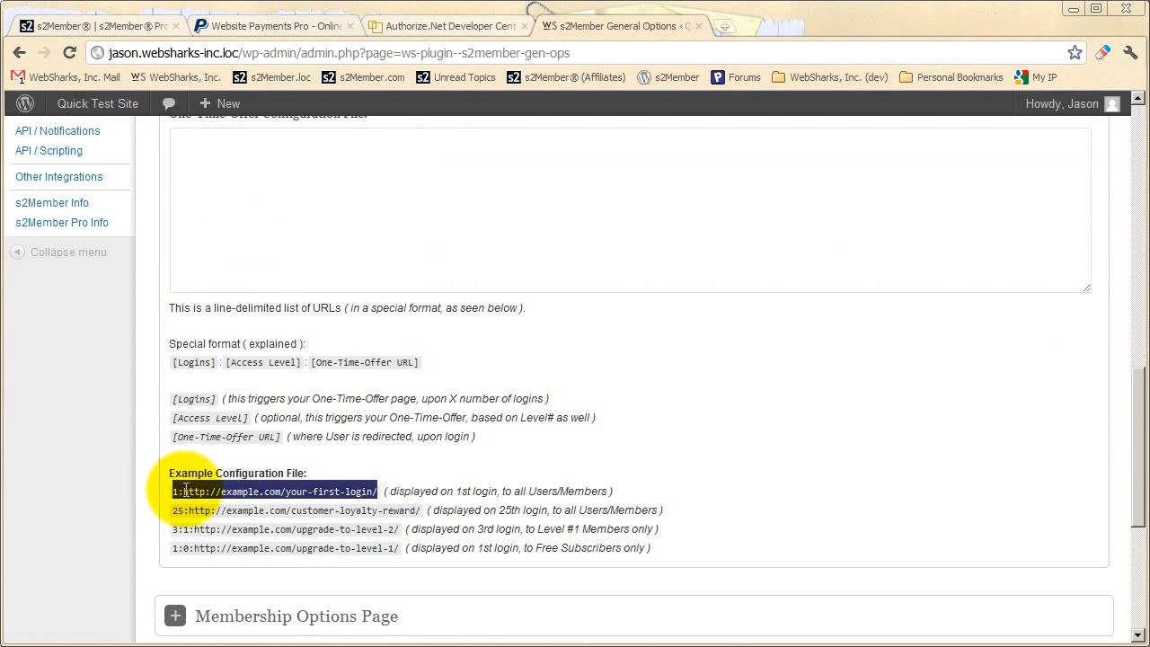
right_click(194, 492)
click(217, 502)
scroll(217, 539, up, 2)
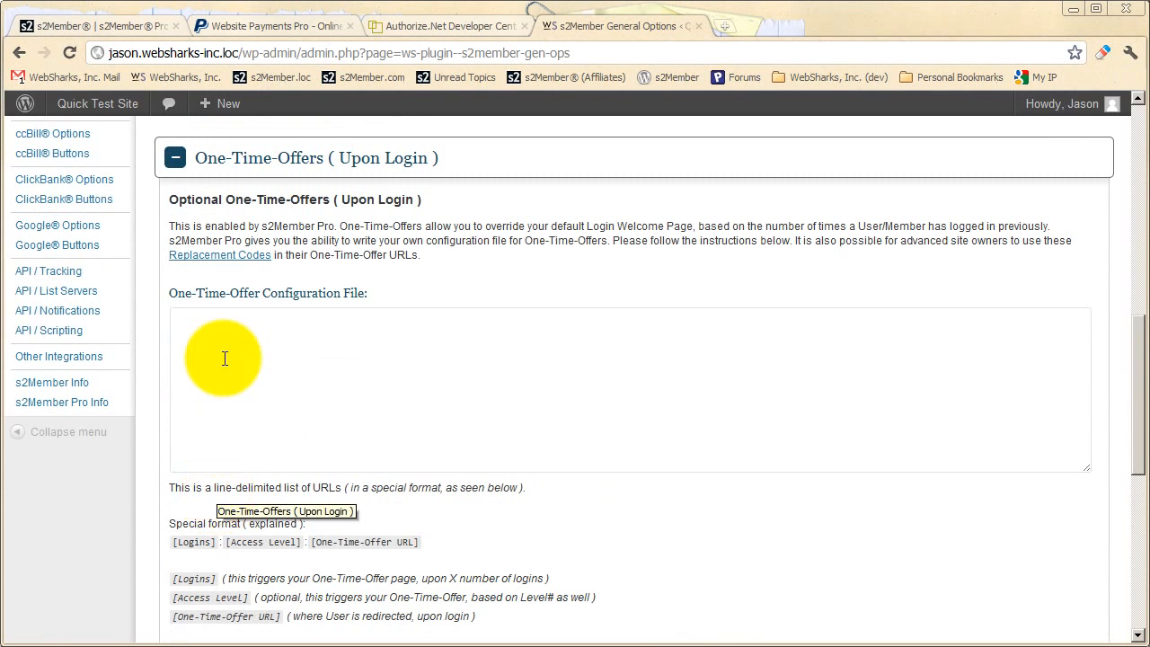
right_click(223, 358)
click(252, 448)
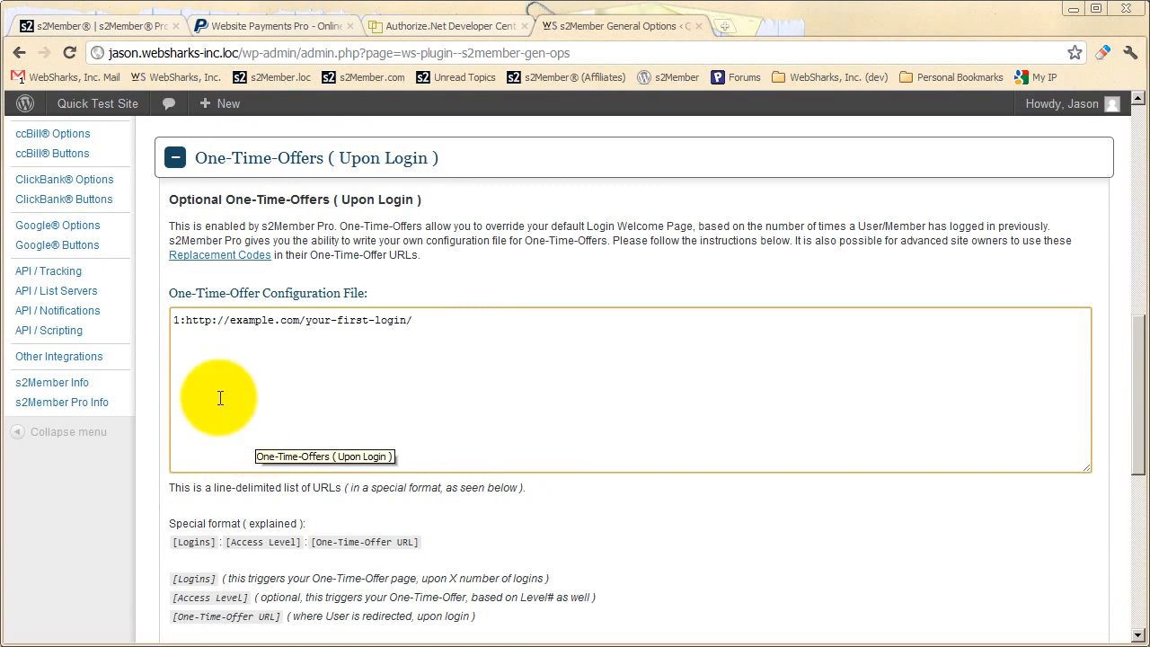
Highlight the login count and the URL in the One-Time-Offer entry, then collapse the One-Time-Offers section
double_click(176, 320)
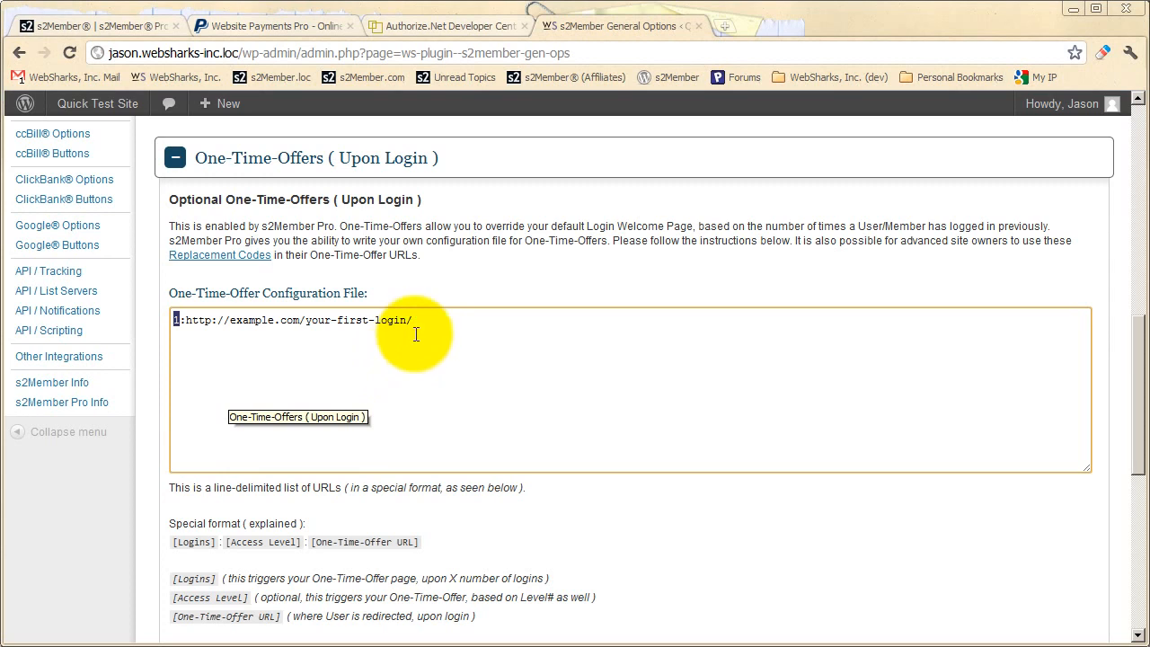
drag(413, 320, 186, 319)
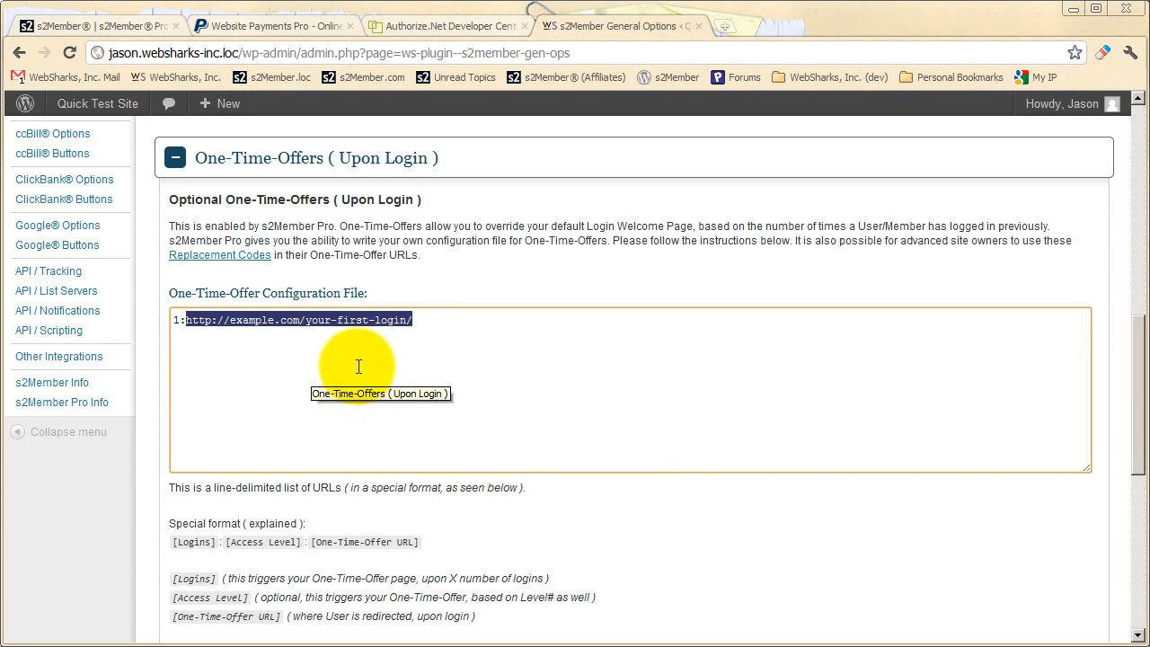
click(344, 175)
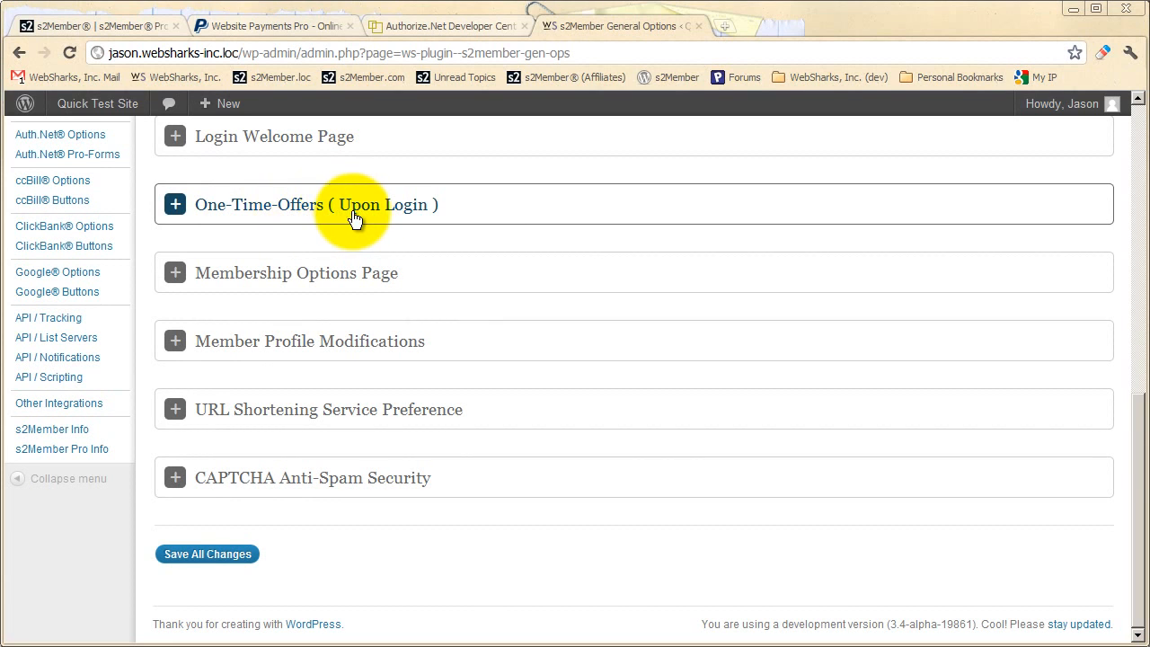
Open Shortcode Attributes (Explained) on the PayPal Buttons page and go to the additional attributes enabled by s2Member Pro
scroll(192, 429, up, 3)
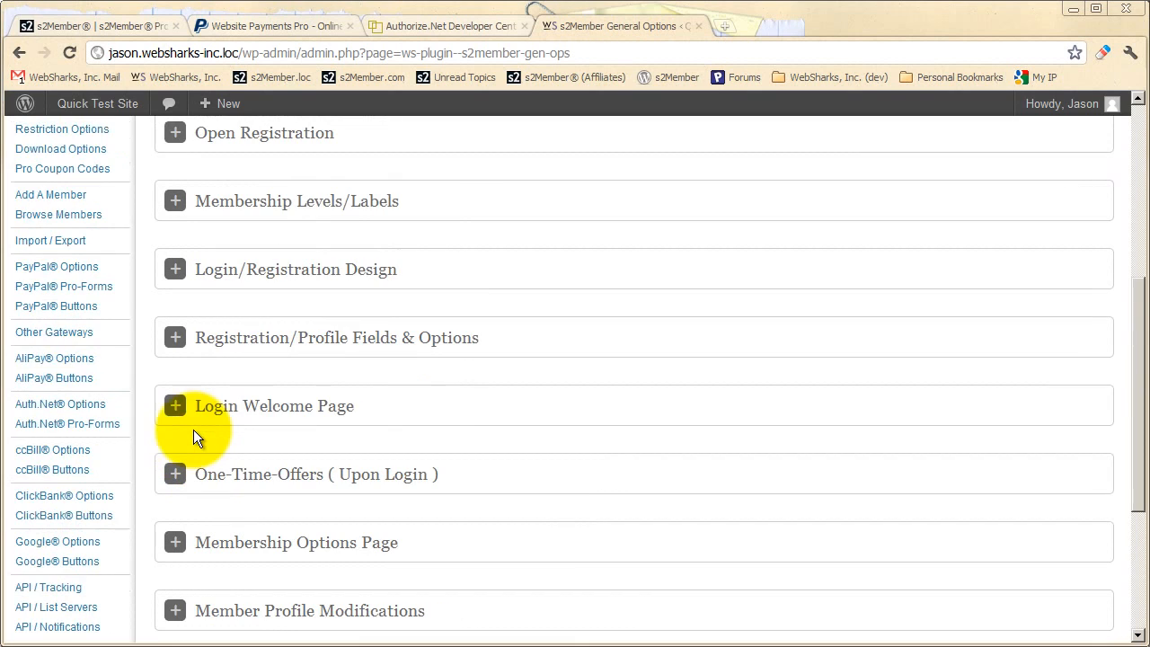
click(79, 307)
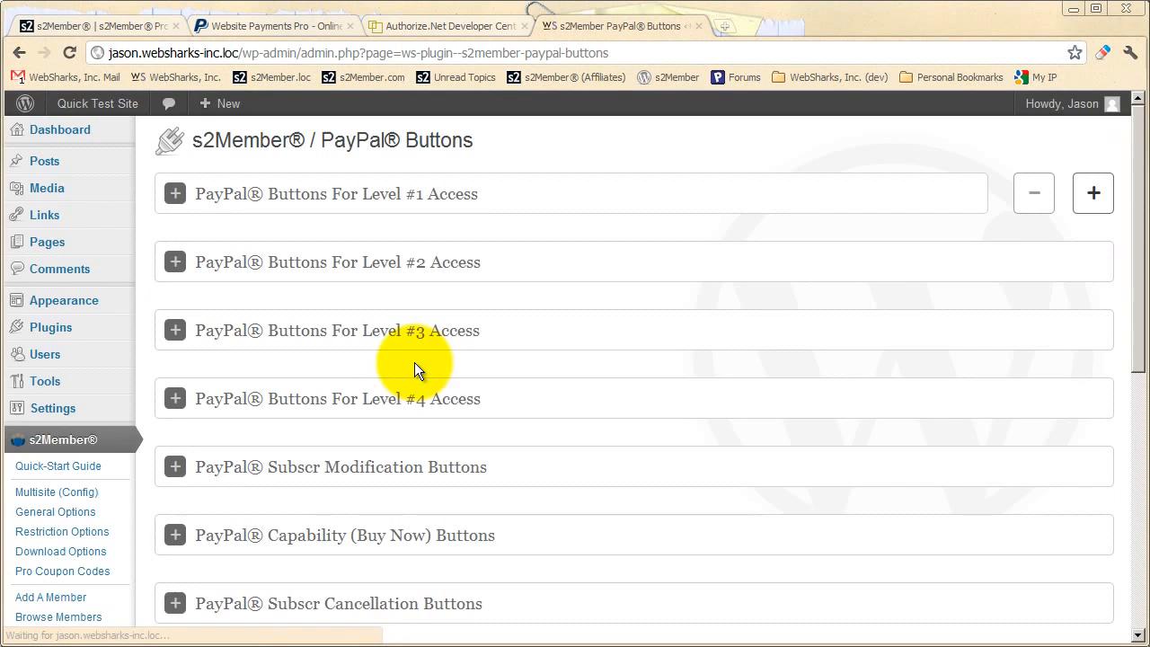
scroll(399, 367, down, 5)
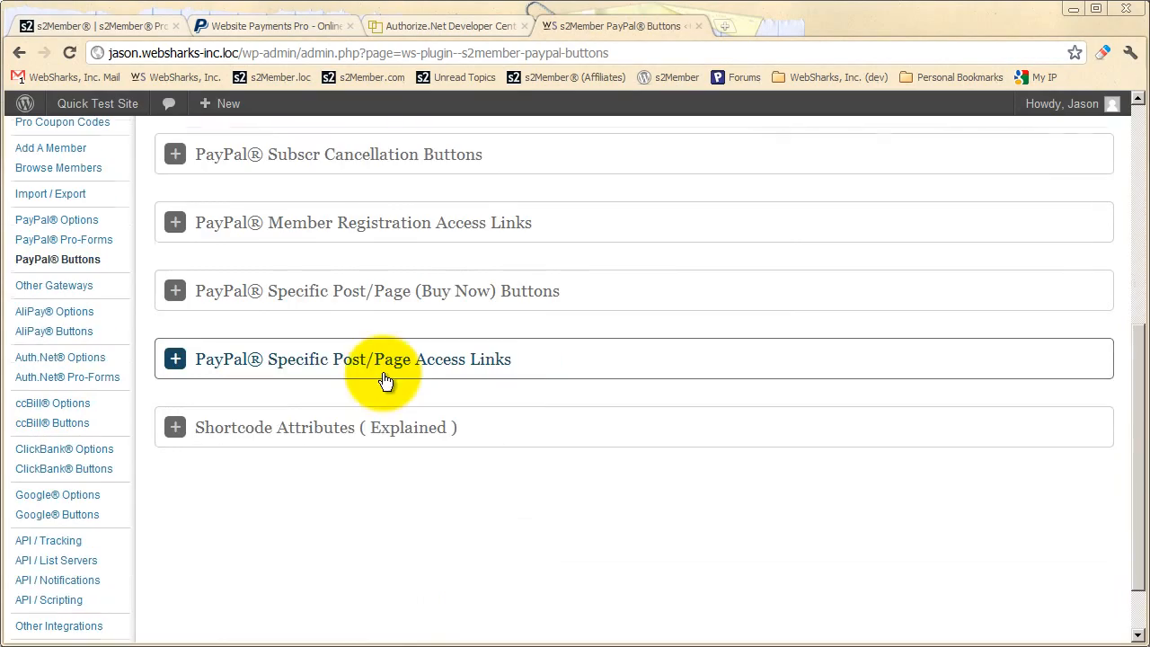
click(405, 438)
scroll(401, 433, down, 10)
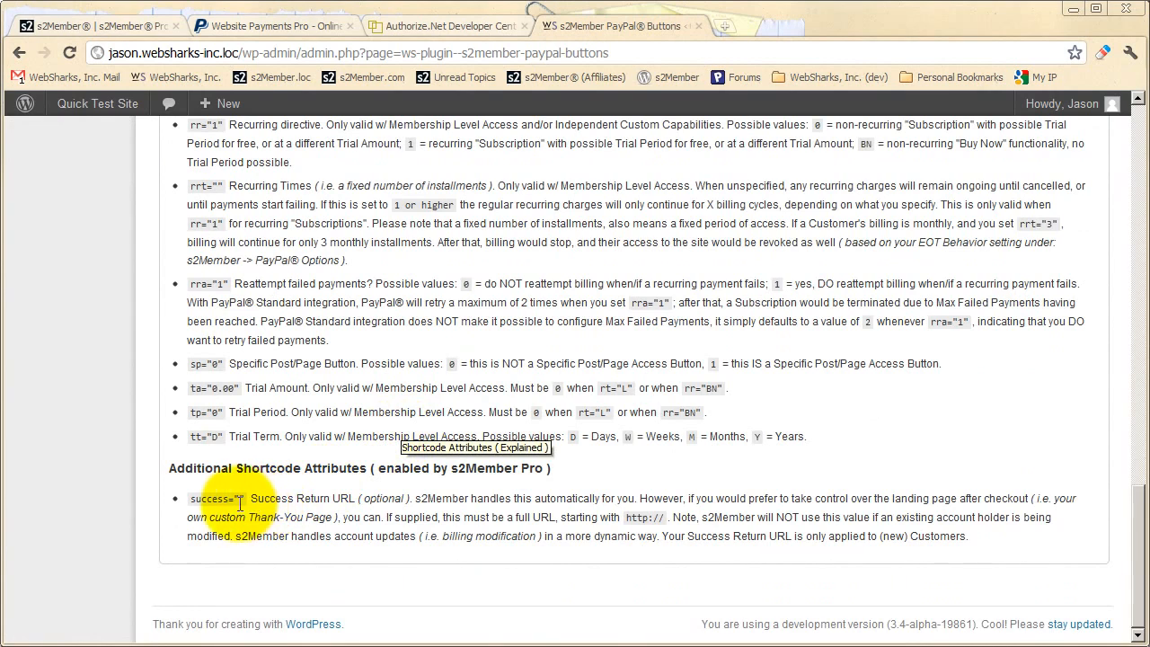
Highlight the success="" attribute for the Success Return URL, then collapse the Shortcode Attributes section
drag(245, 498, 189, 499)
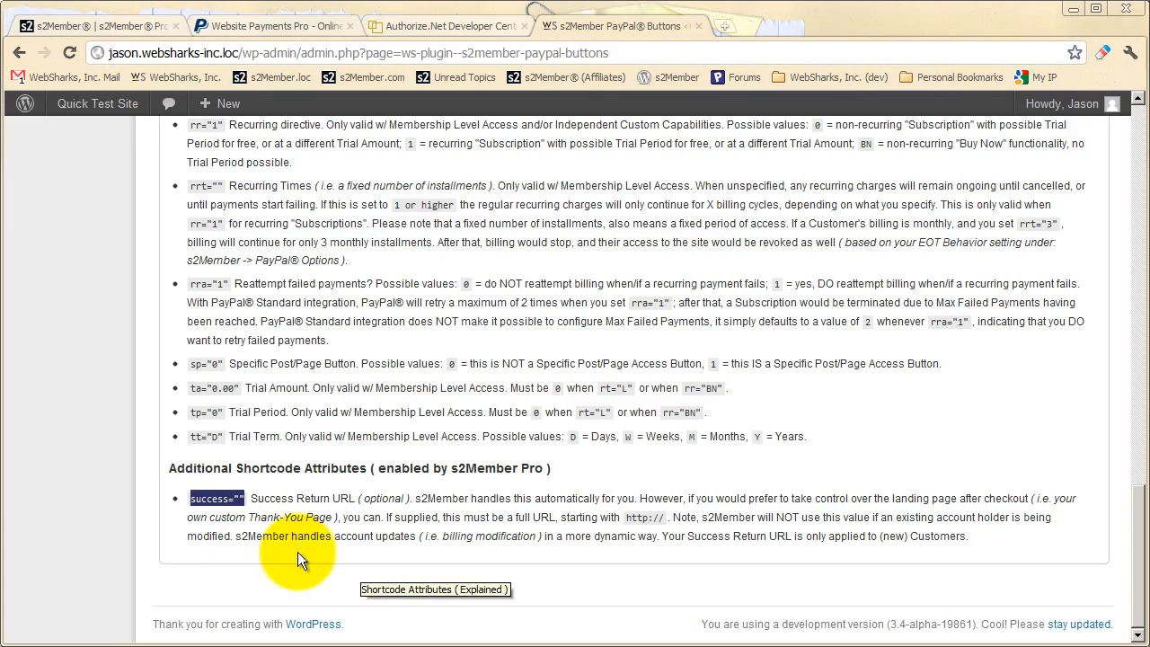
scroll(296, 551, up, 15)
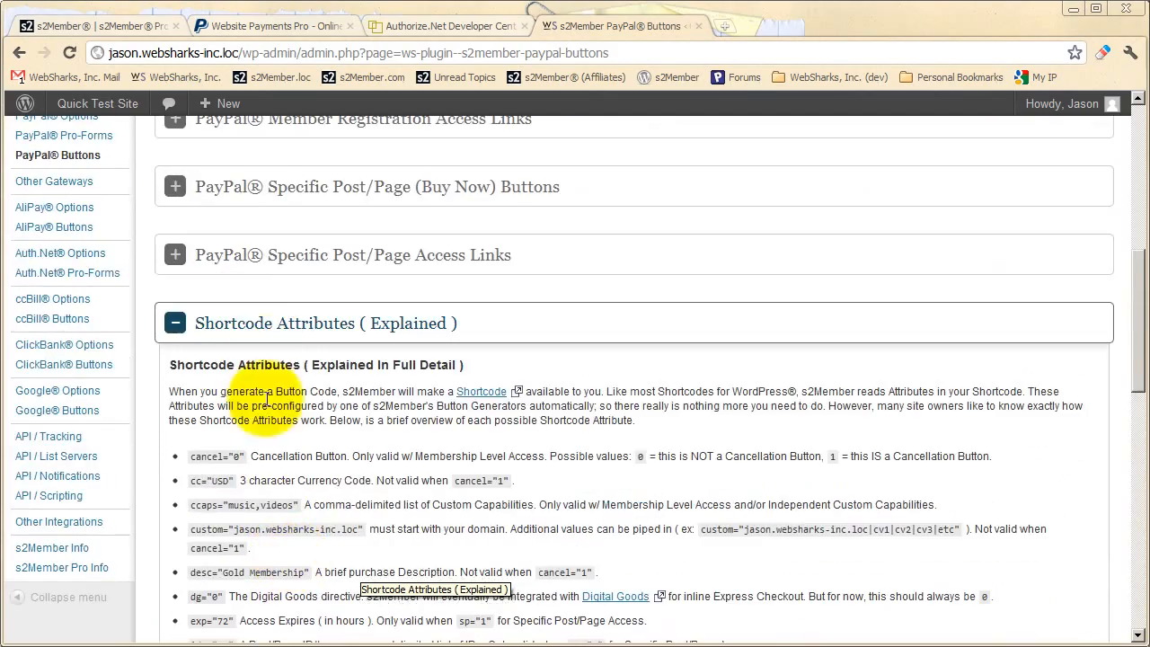
click(288, 320)
Go to the WordPress Widgets page and expand the s2Member Pro (Login Widget) in the Main Sidebar
scroll(213, 467, up, 10)
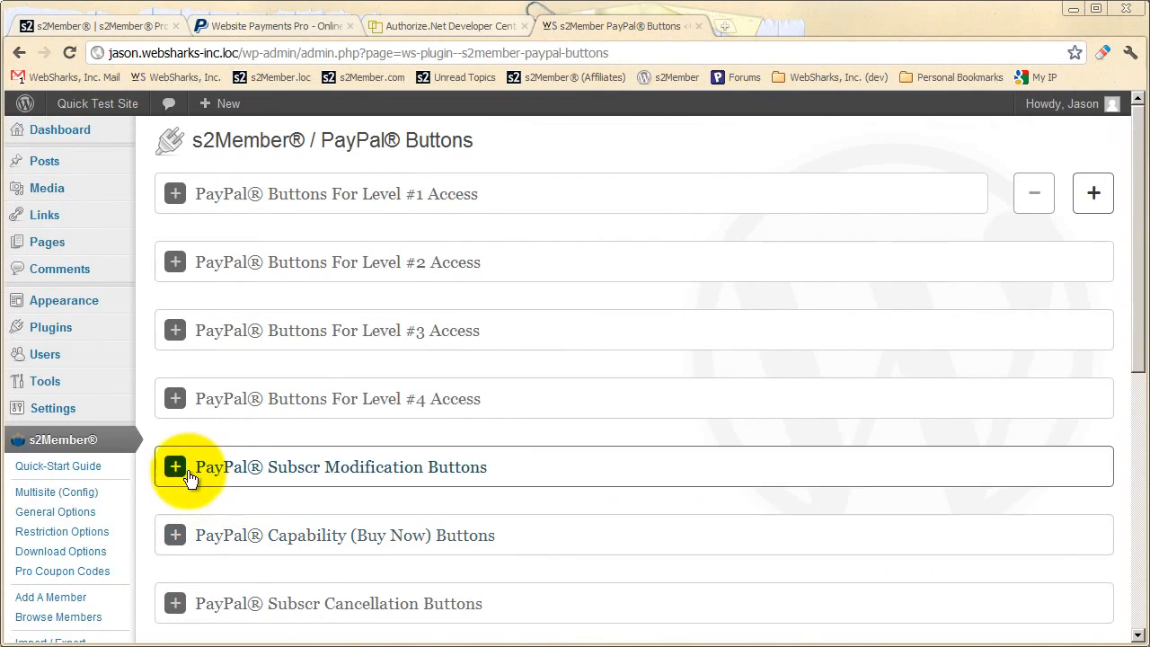
mouse_move(26, 302)
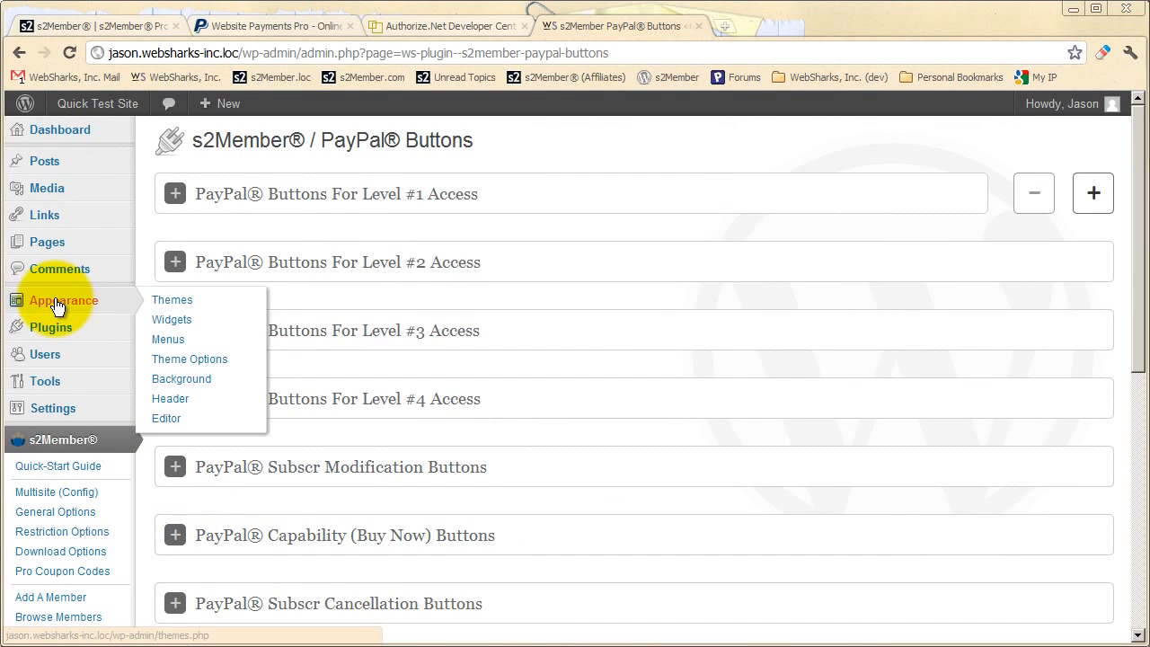
click(162, 320)
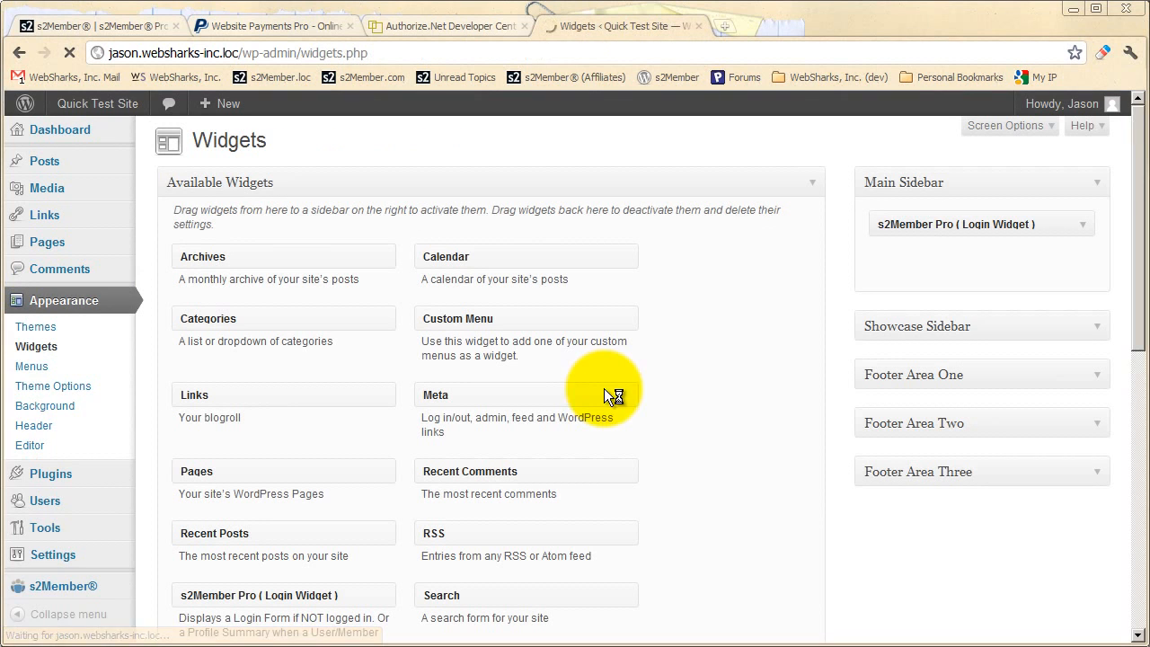
drag(312, 594, 687, 356)
click(1082, 226)
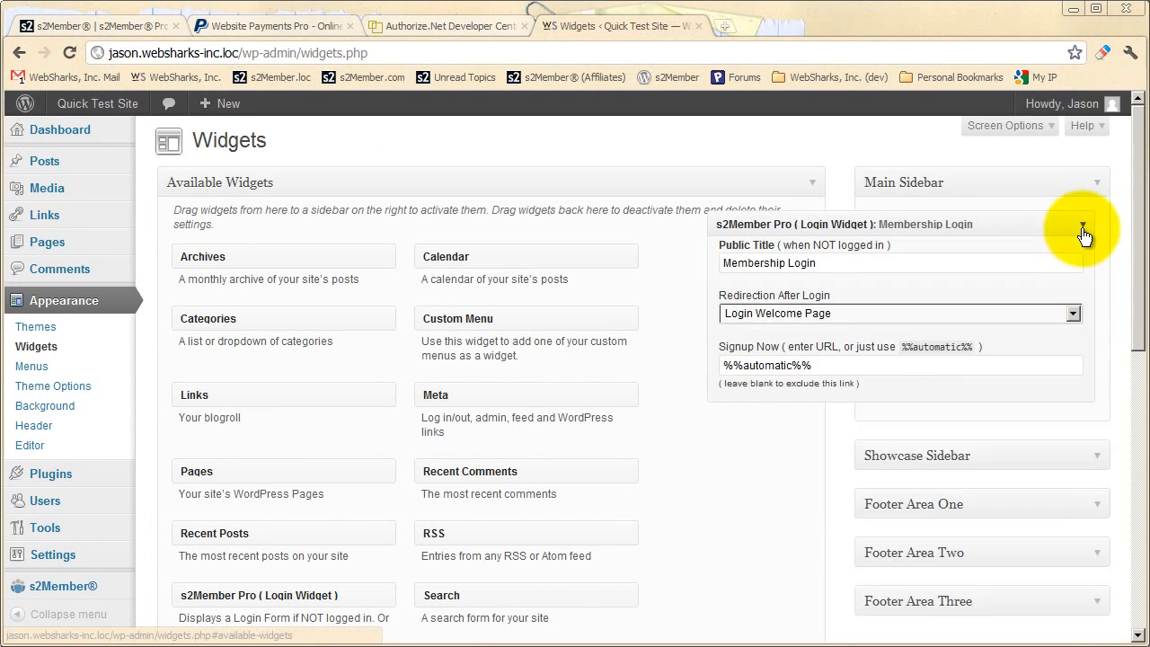
Set the login widget's Redirection After Login to Previous page
scroll(863, 400, down, 1)
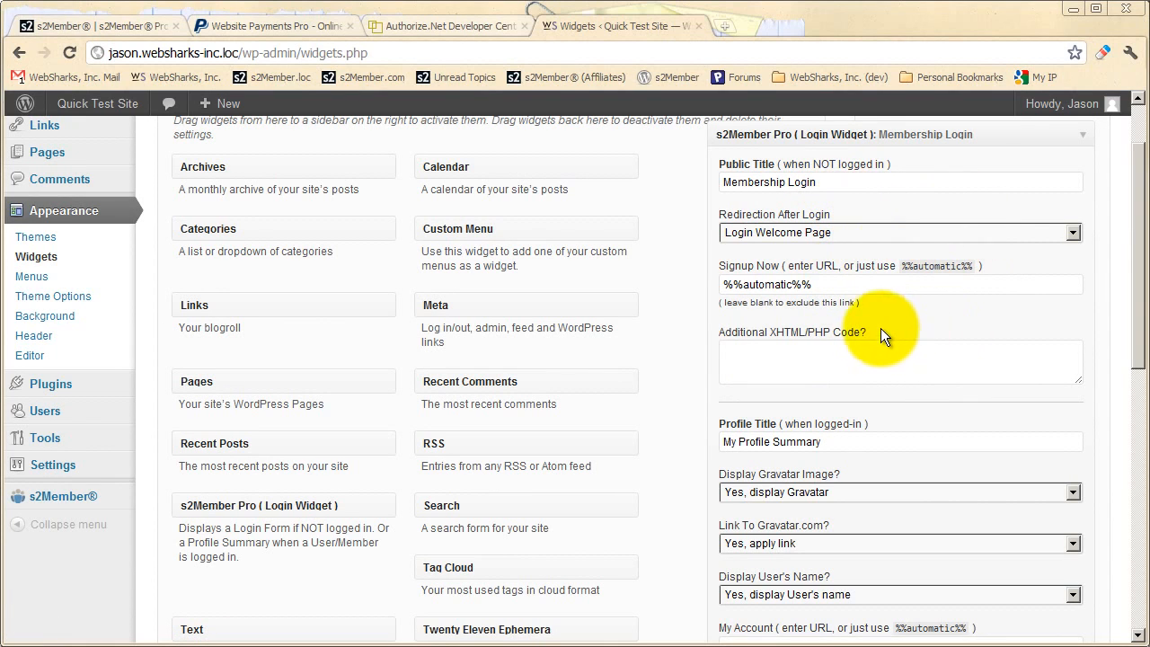
click(780, 234)
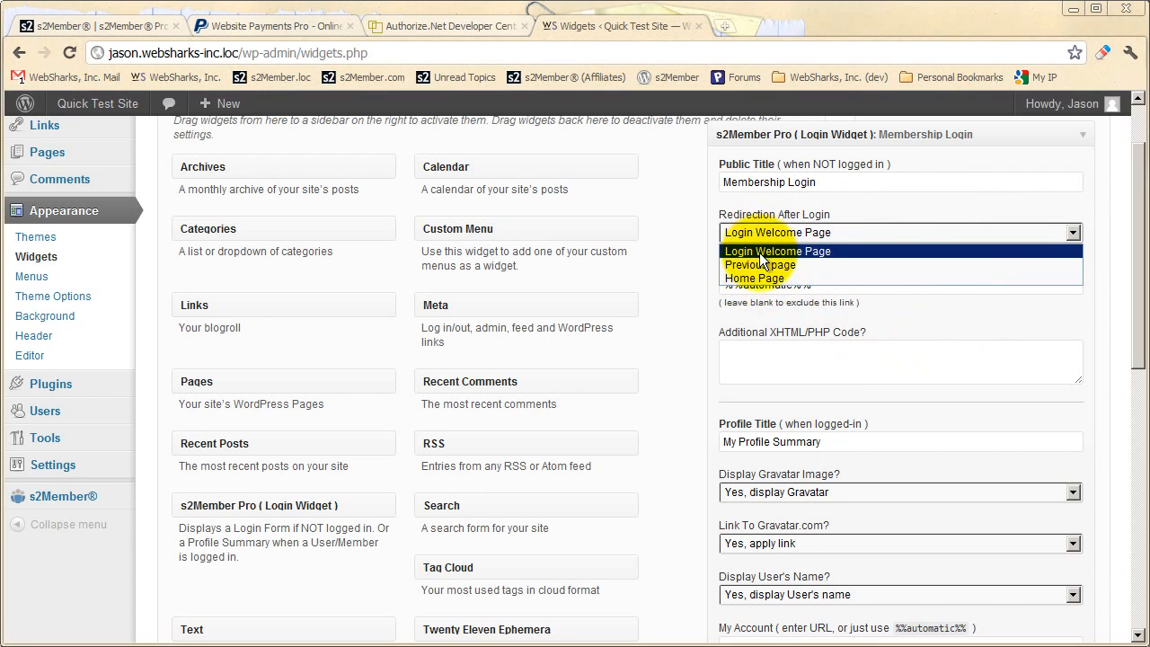
click(760, 265)
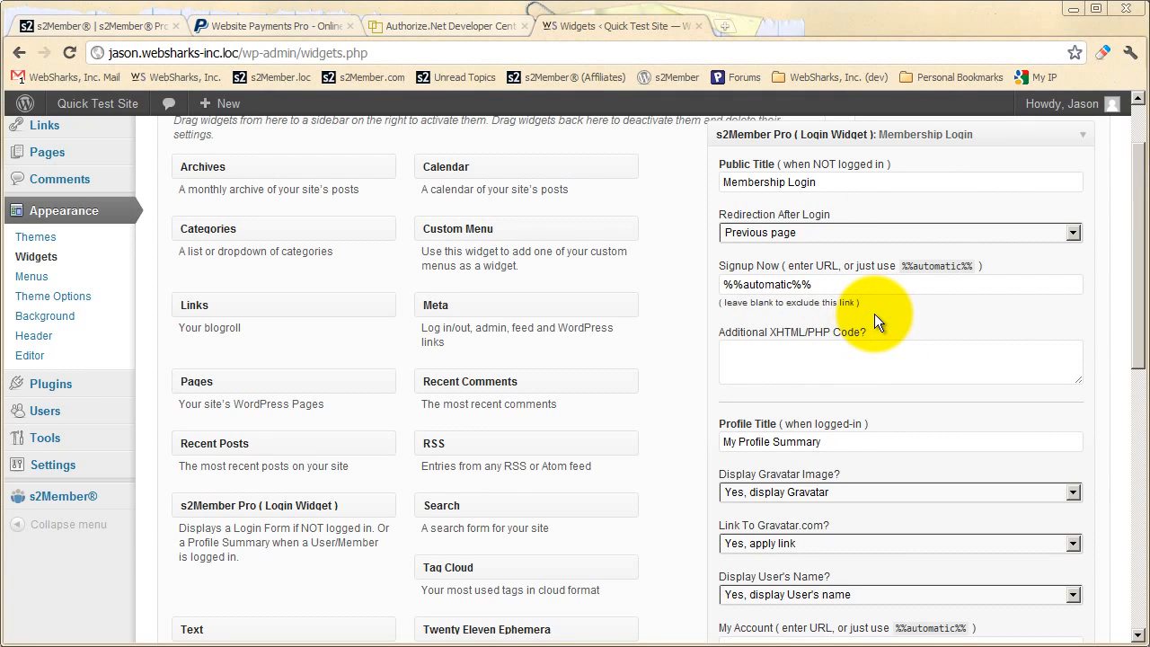
Look through the login widget's remaining options and highlight the PHP snippet for including the widget dynamically
scroll(871, 322, down, 3)
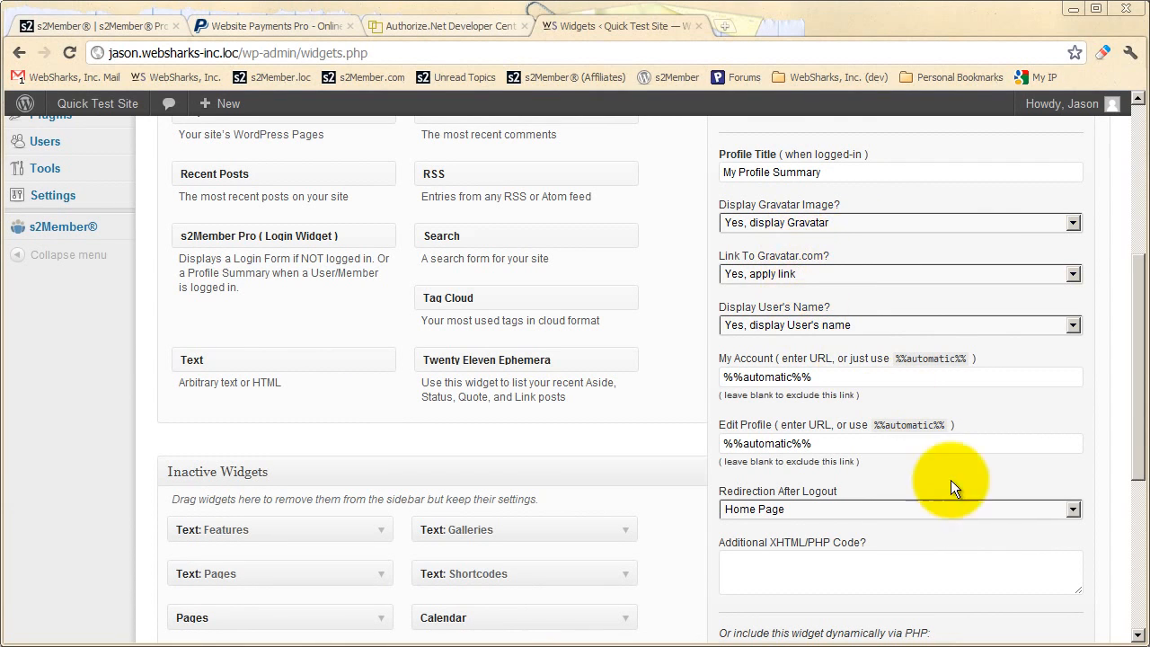
scroll(884, 425, down, 1)
scroll(884, 426, down, 1)
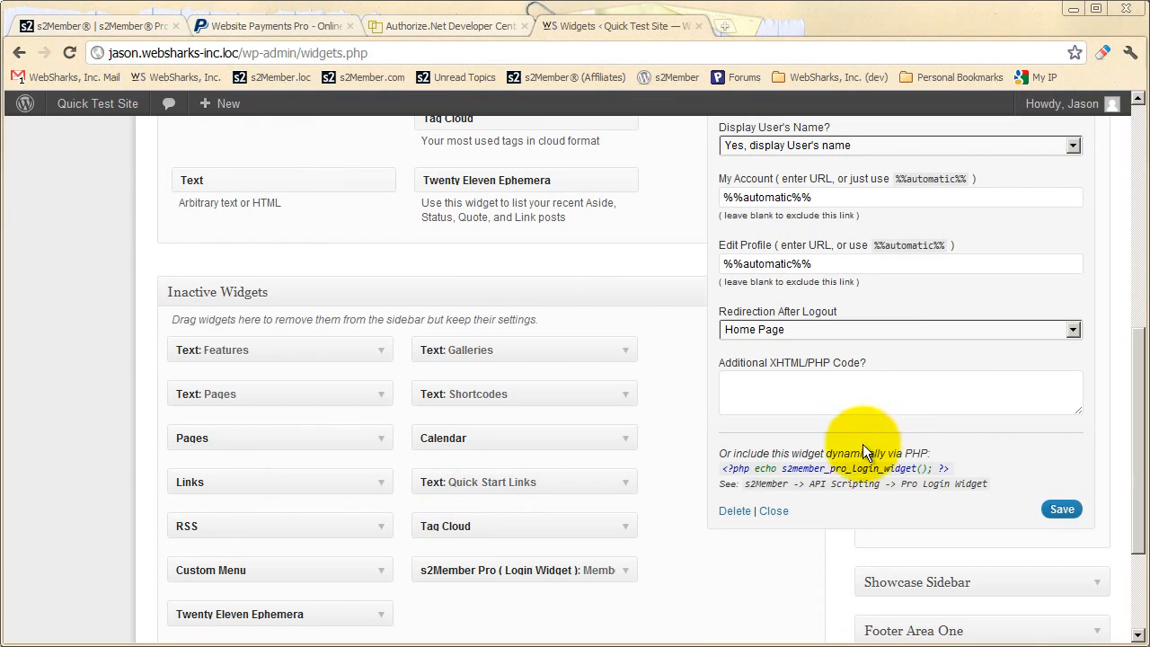
drag(948, 468, 726, 470)
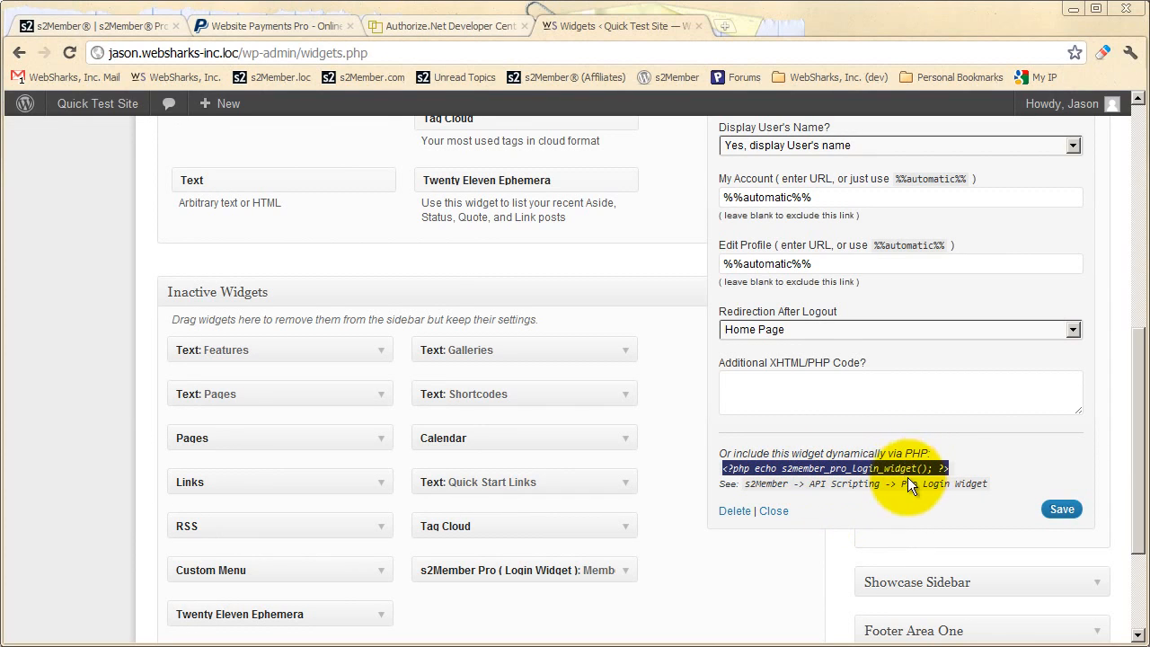
click(890, 492)
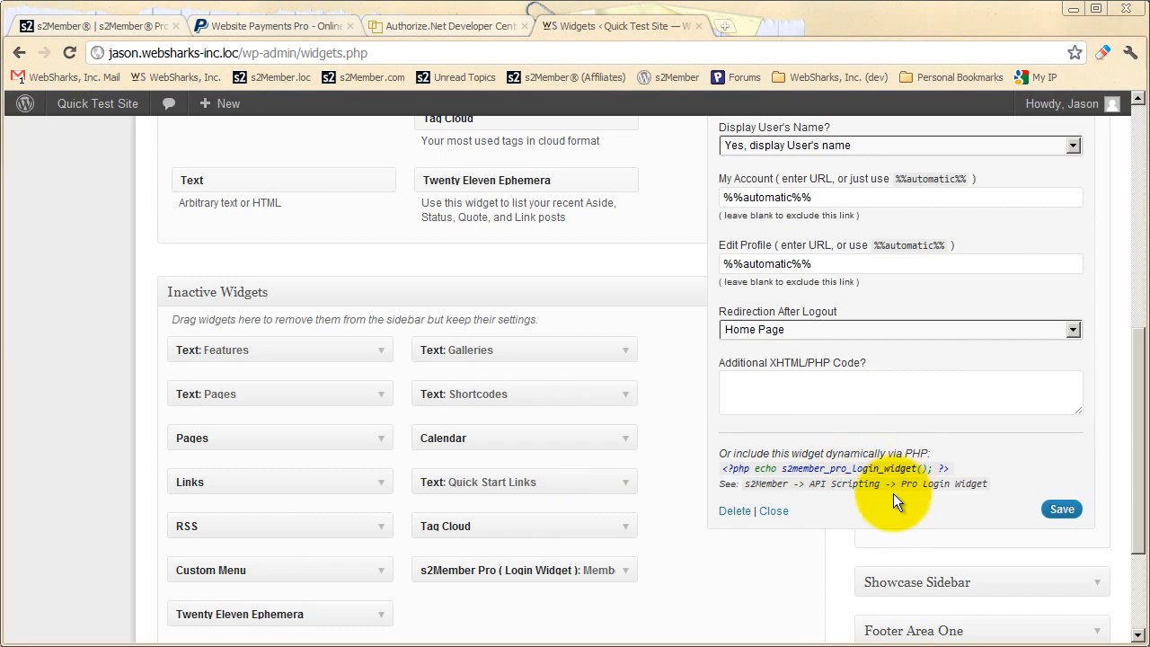
Collapse the s2Member Pro (Login Widget) settings in the Main Sidebar
scroll(924, 496, up, 4)
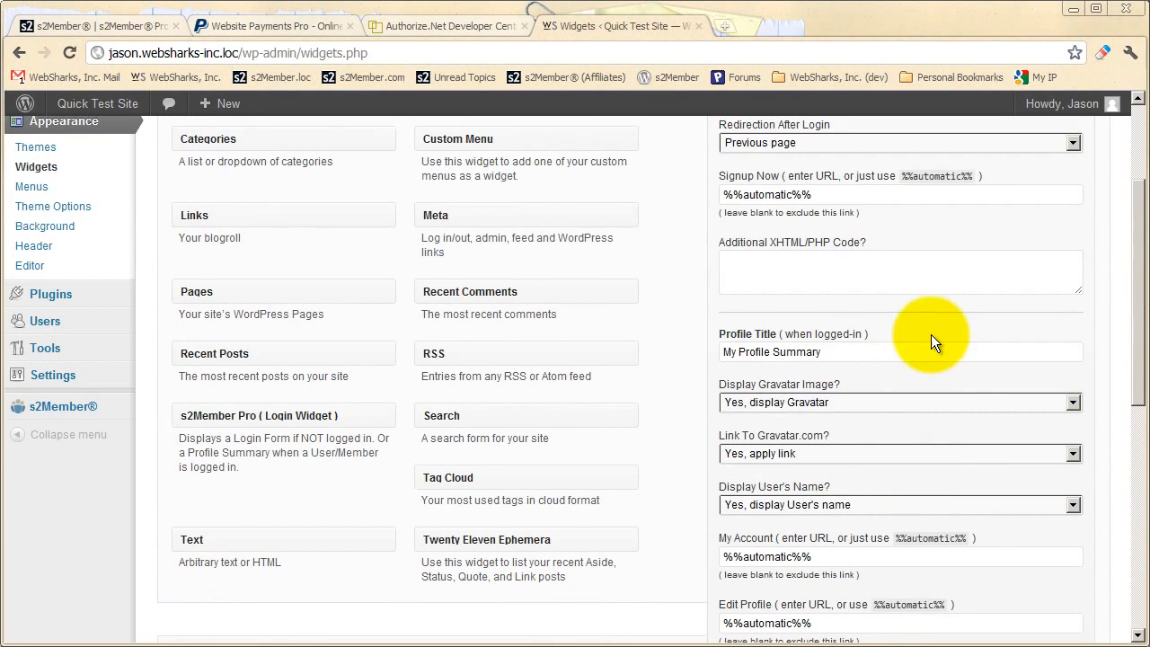
scroll(925, 409, up, 2)
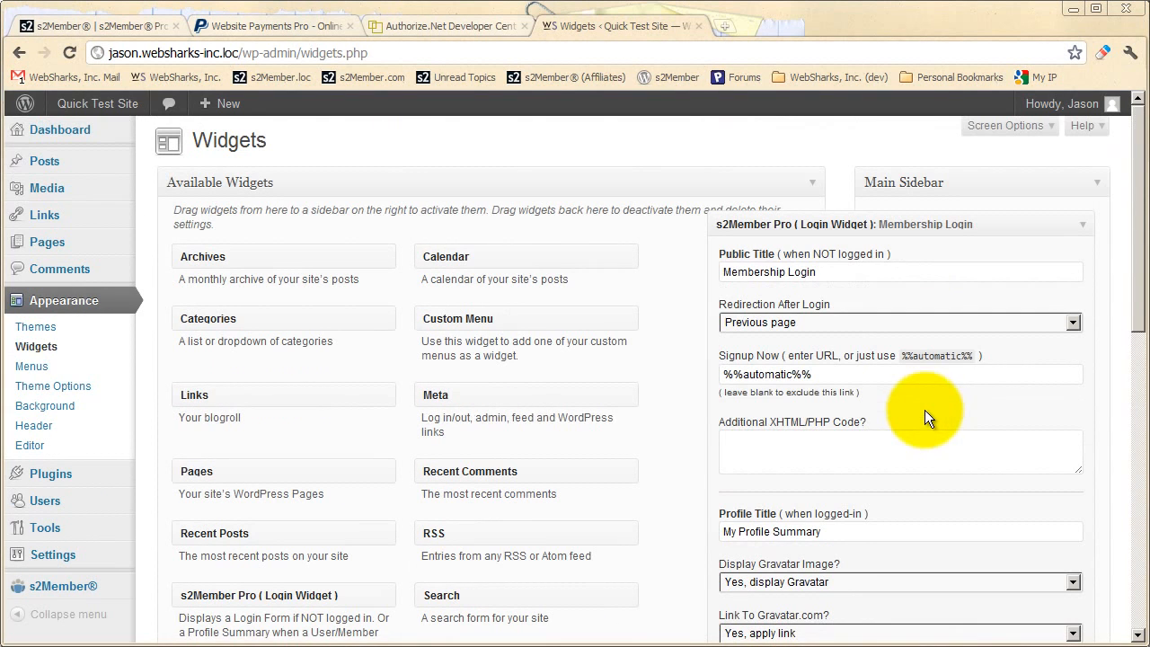
click(1084, 232)
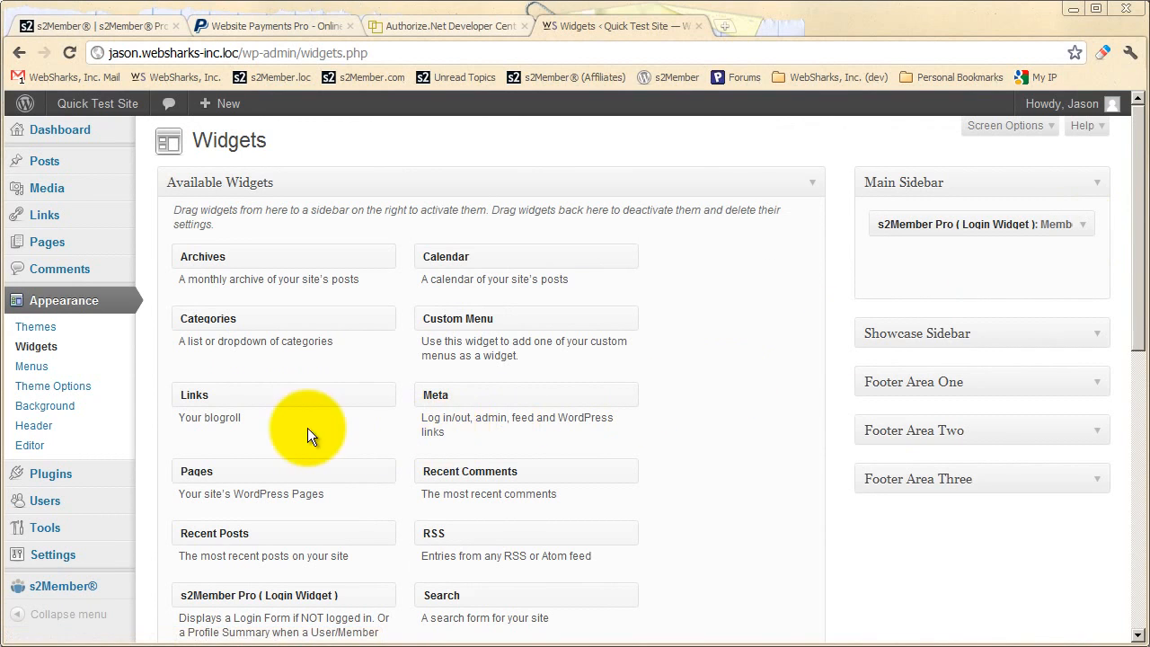
Go to s2Member's Import / Export page and expand the s2Member Options (Import/Export) section
scroll(263, 444, down, 1)
scroll(263, 444, down, 1)
mouse_move(78, 409)
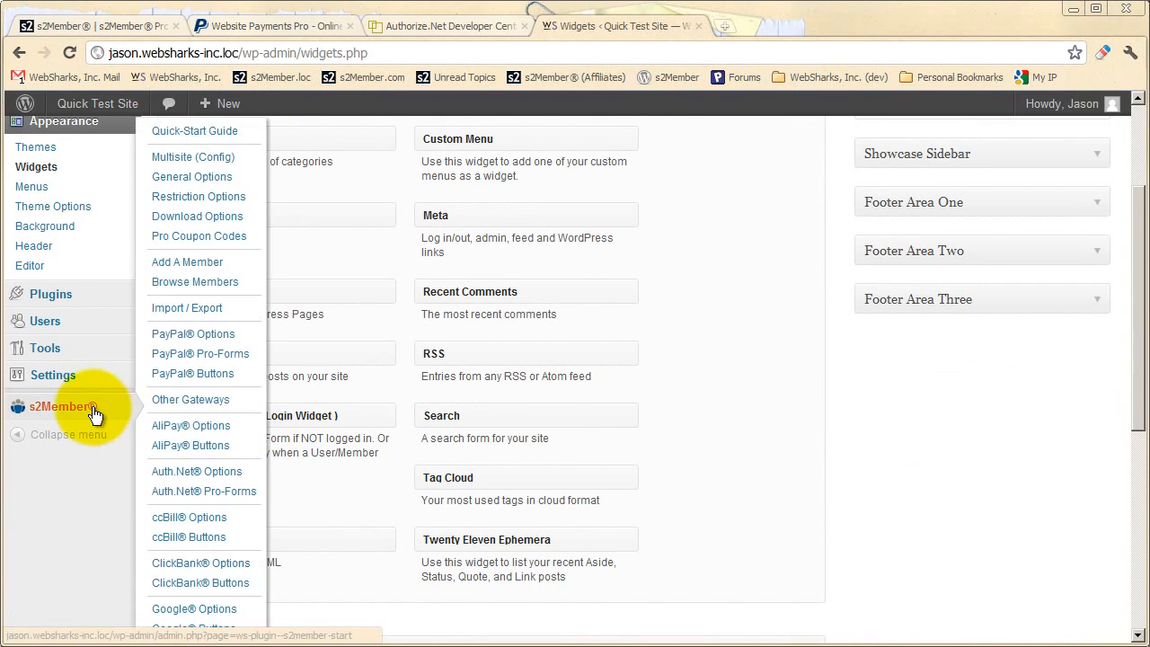
click(198, 311)
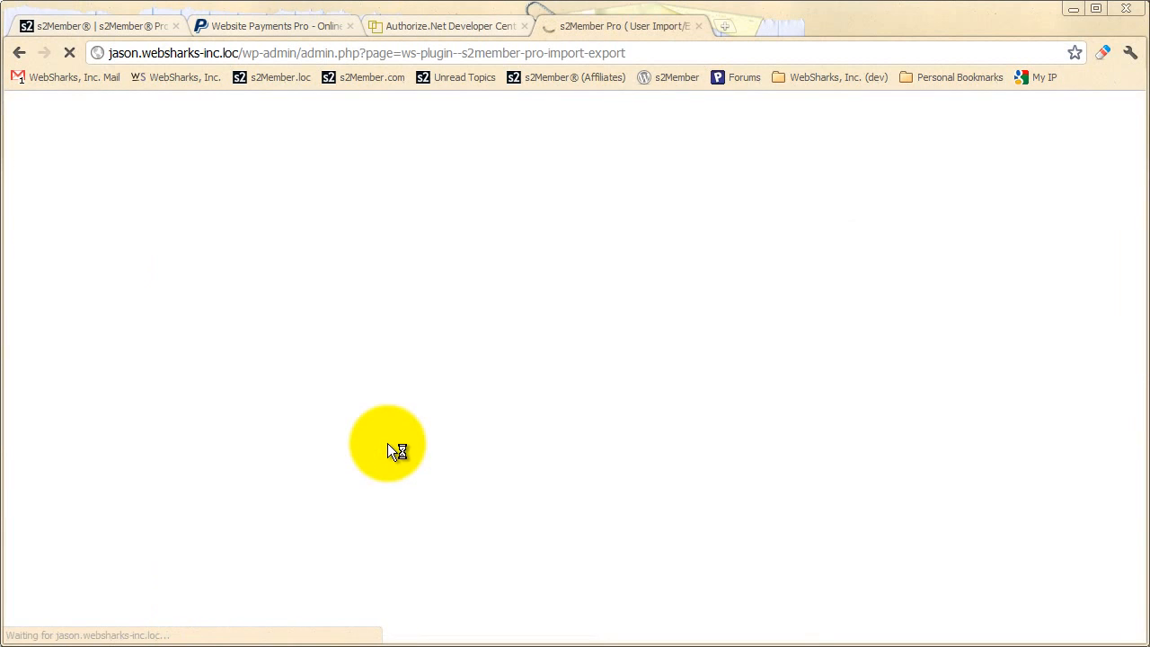
click(377, 346)
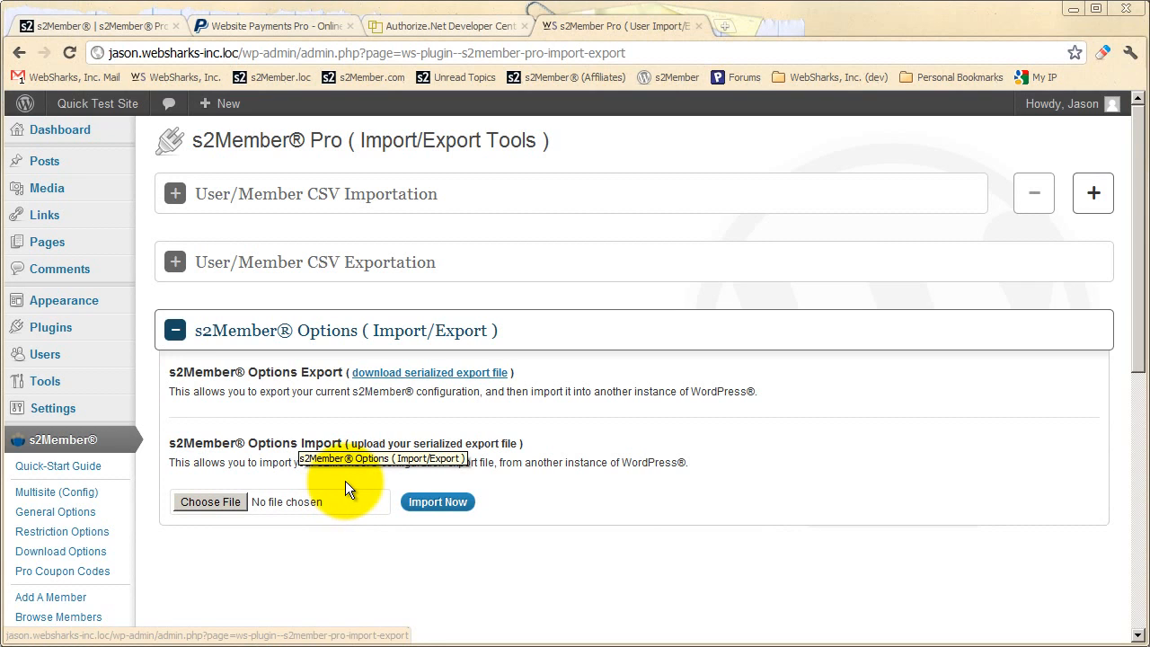
Expand the User/Member CSV Exportation and CSV Importation sections, and highlight the quick example line under the import text box
click(346, 269)
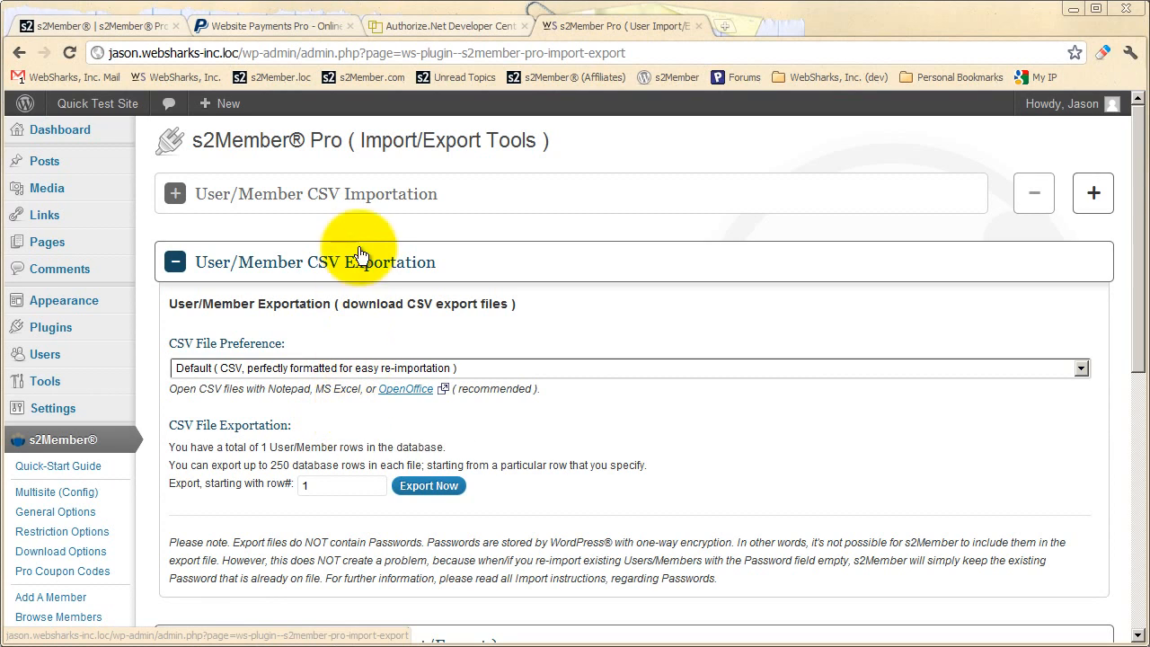
click(362, 208)
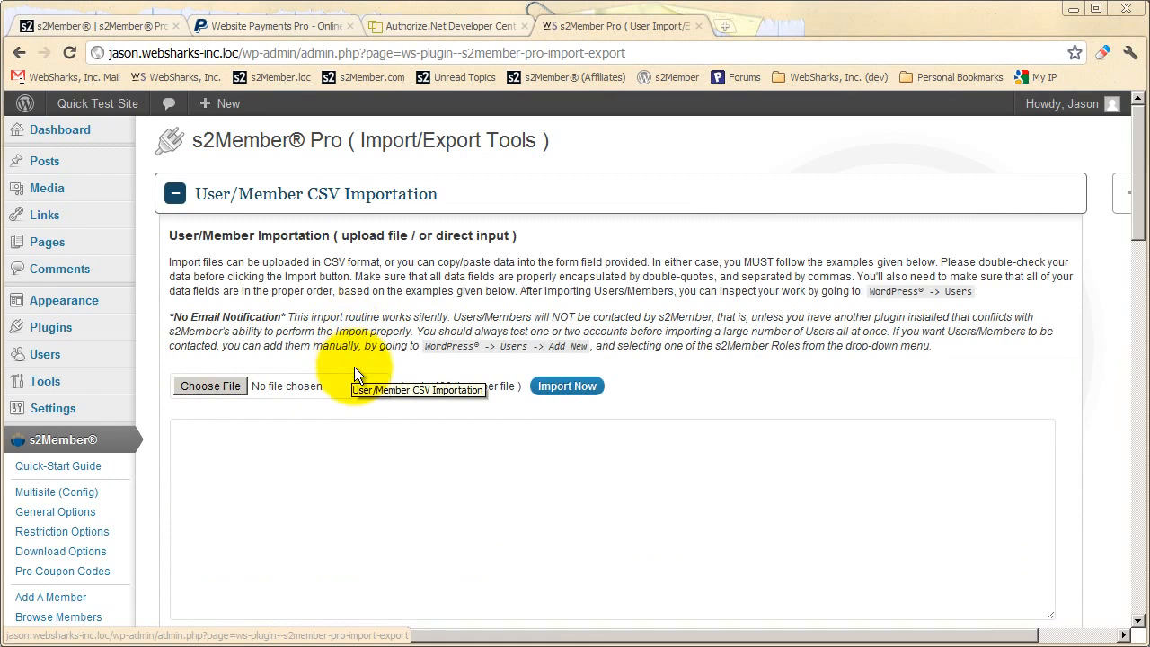
scroll(354, 366, down, 1)
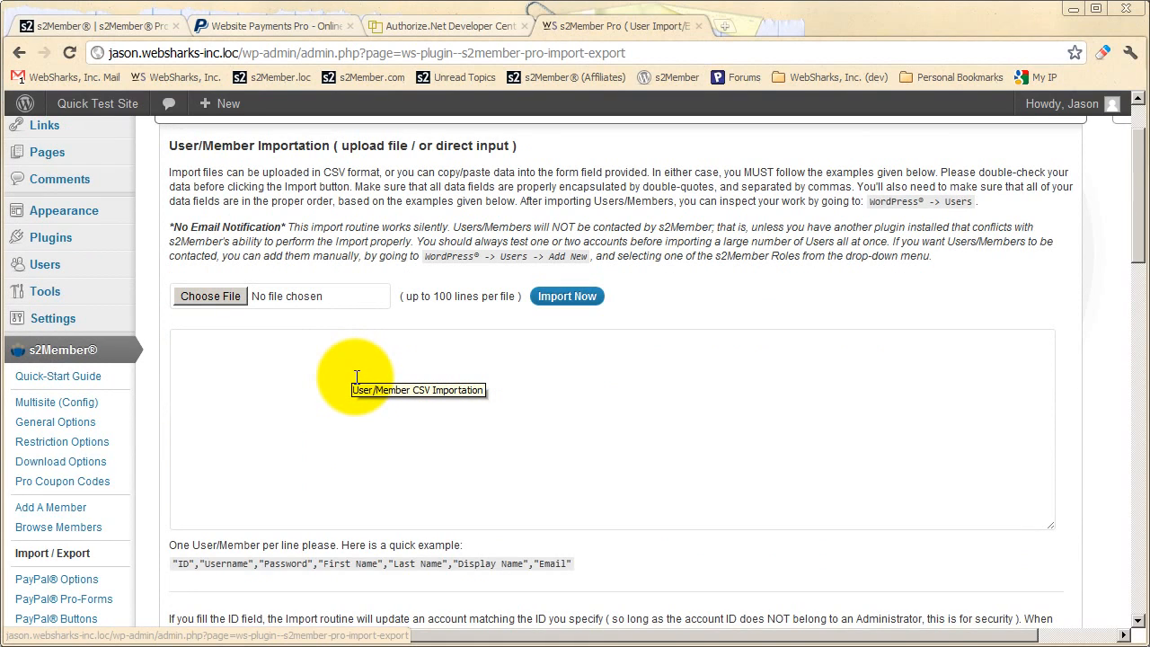
click(357, 377)
scroll(356, 377, down, 1)
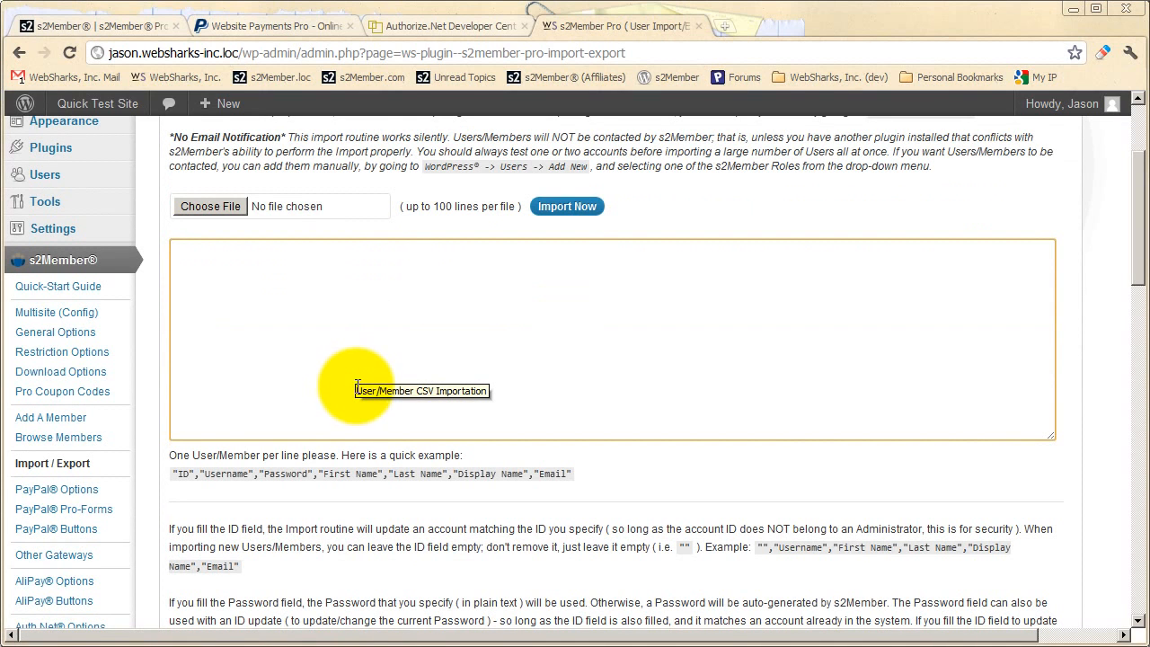
scroll(357, 377, down, 3)
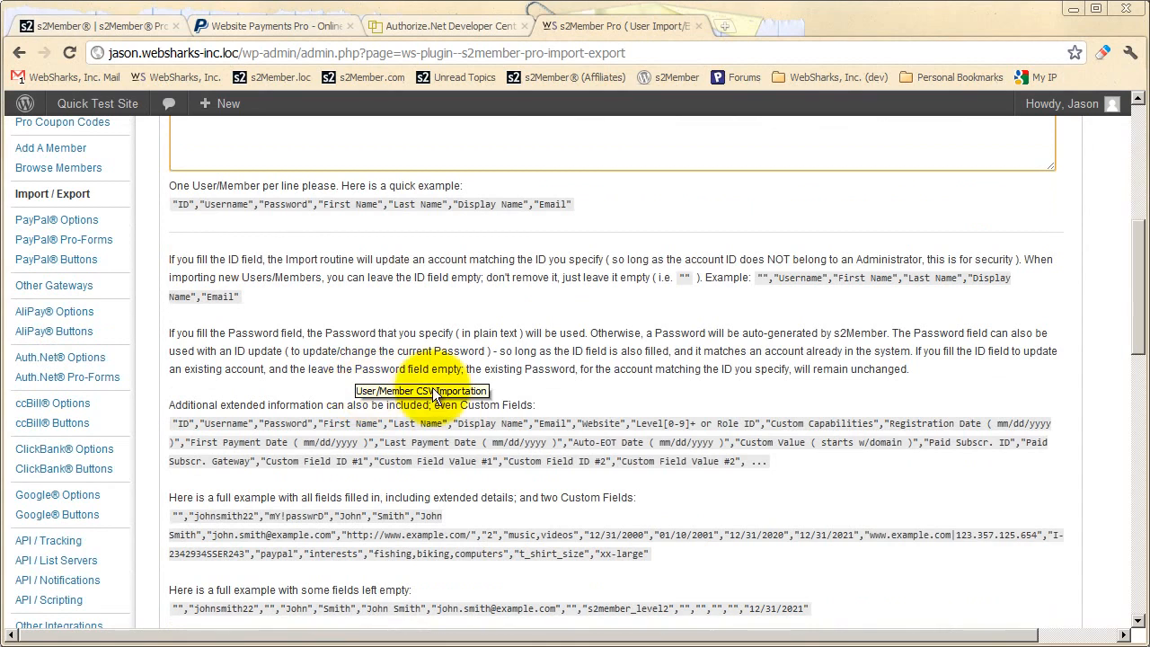
drag(571, 204, 171, 205)
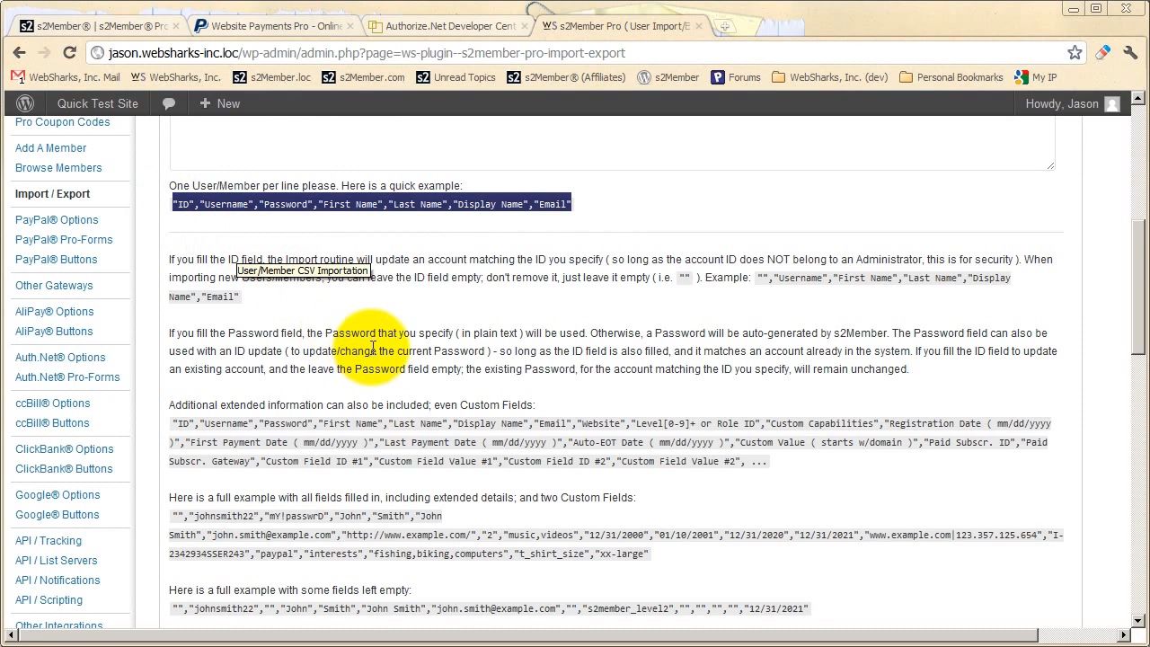
Place the cursor in the empty CSV import text box, and highlight the ID field in the quick example line
scroll(368, 349, up, 4)
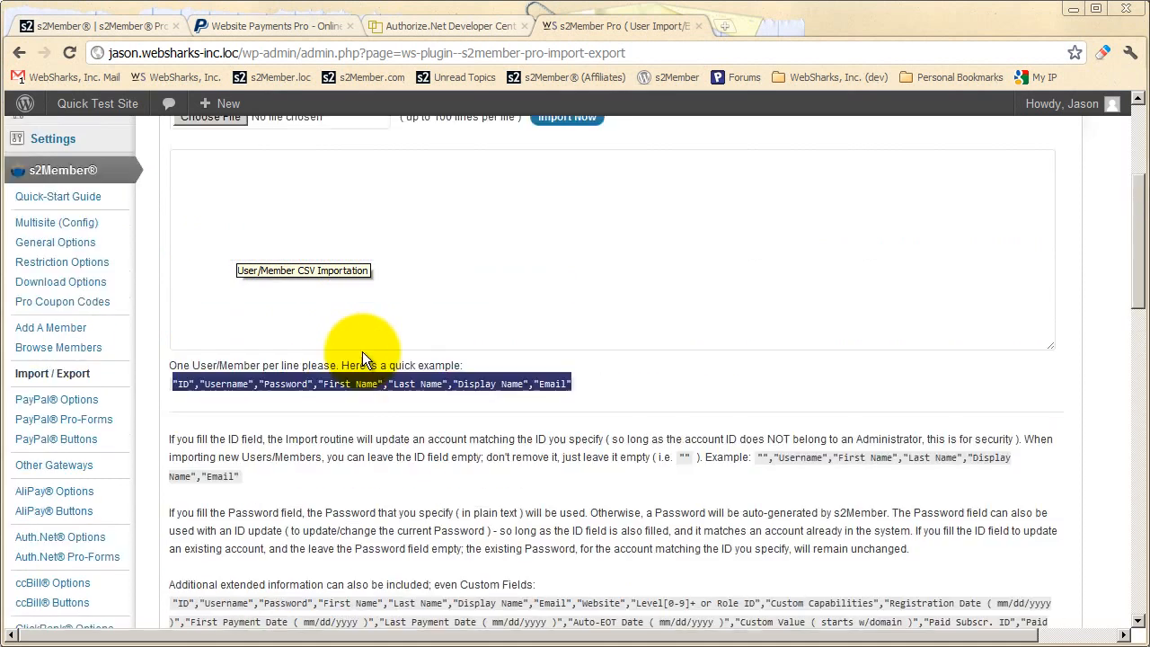
click(319, 377)
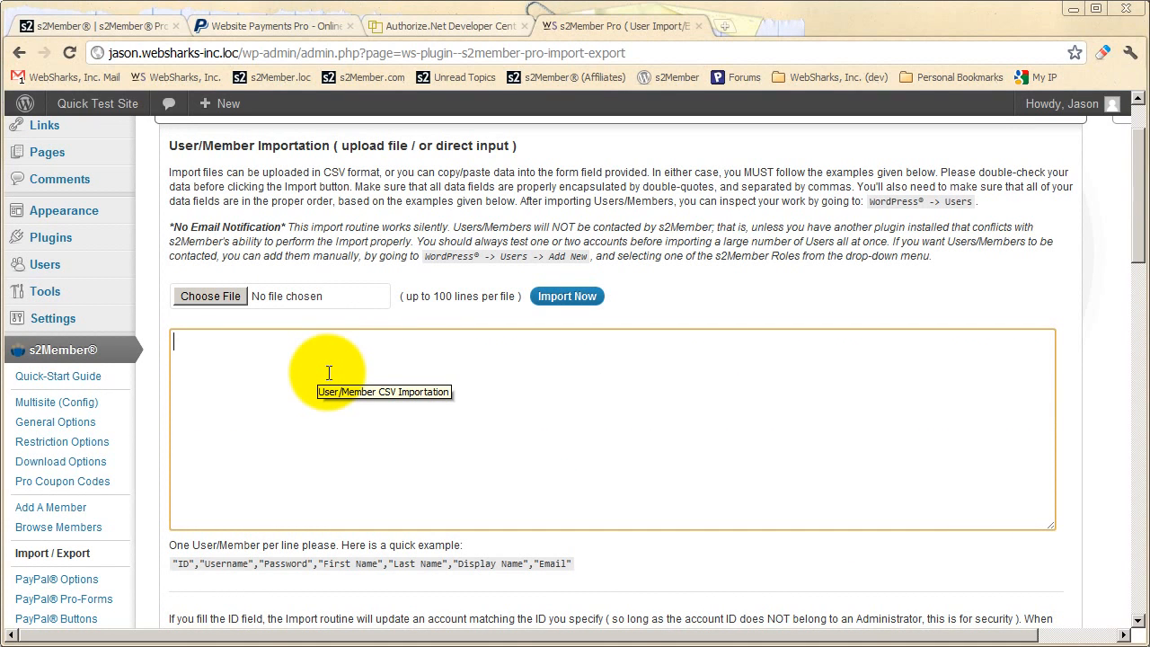
double_click(180, 564)
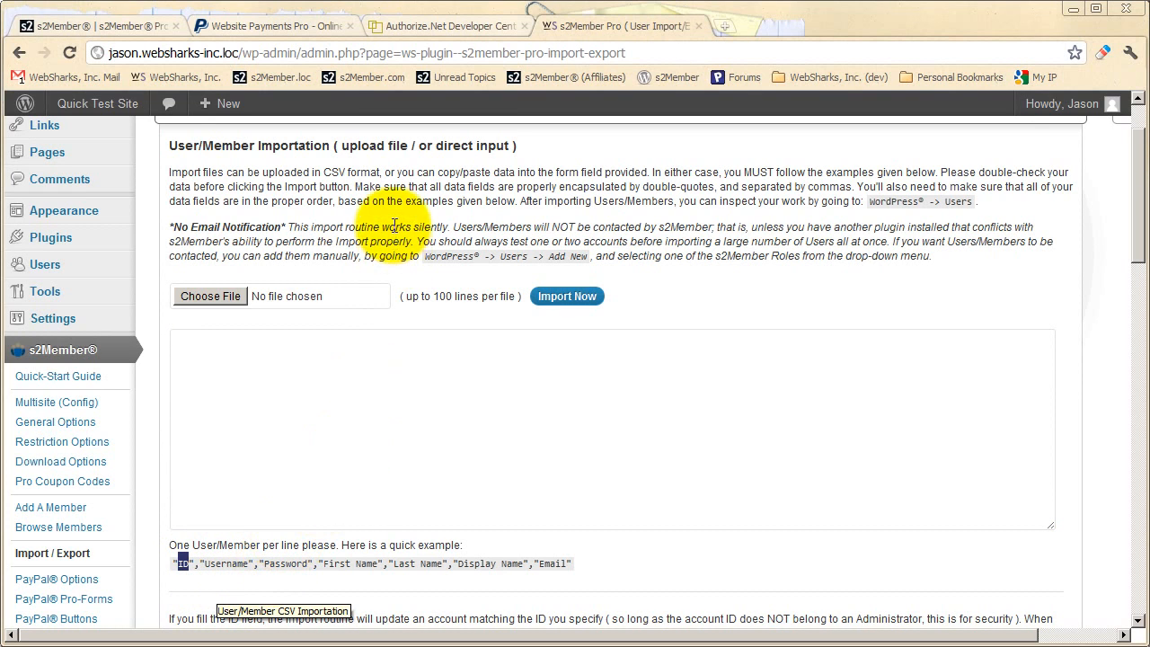
Collapse the User/Member CSV Importation section and look over the payment gateway pages listed under s2Member
scroll(272, 292, up, 1)
click(257, 199)
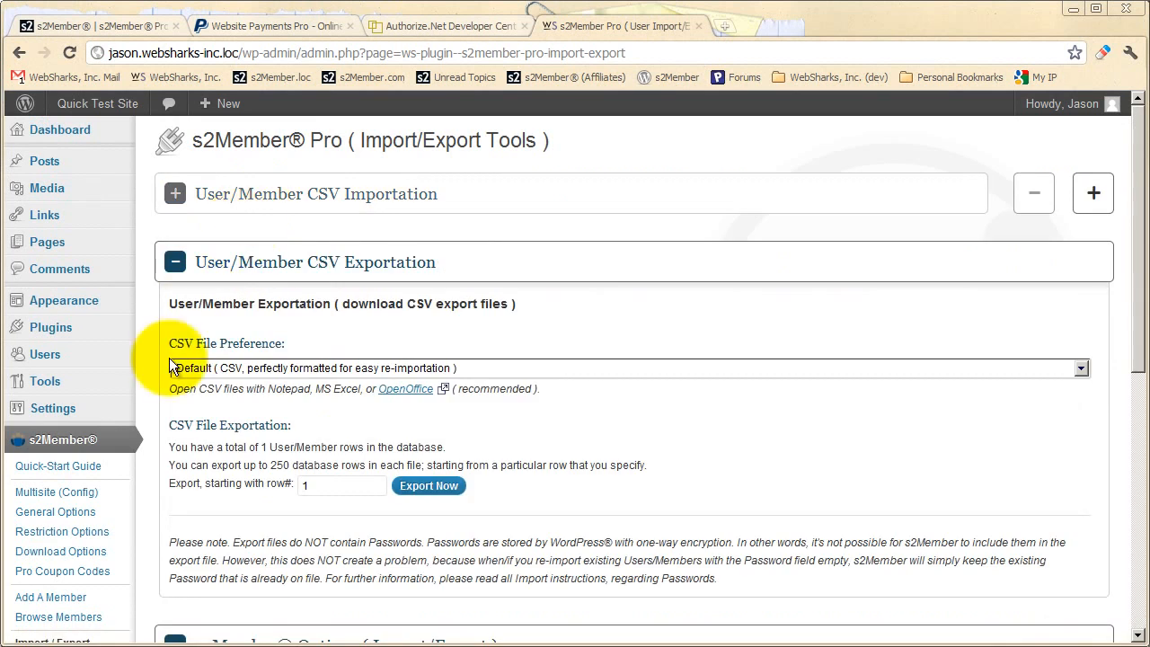
scroll(157, 382, down, 3)
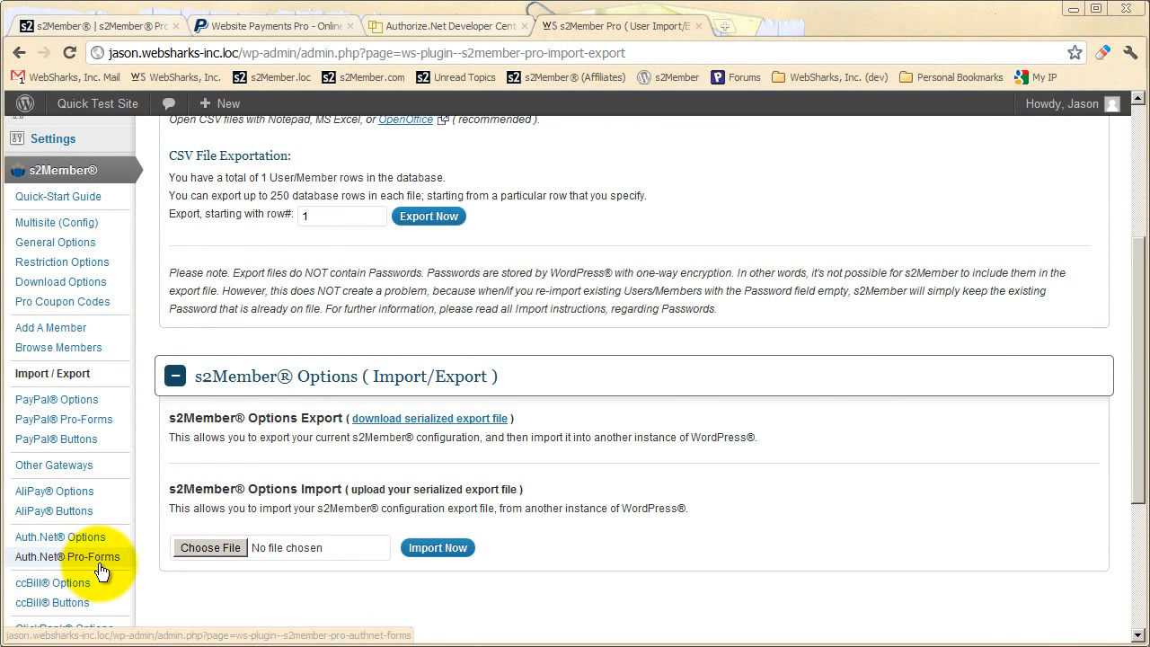
scroll(100, 570, down, 1)
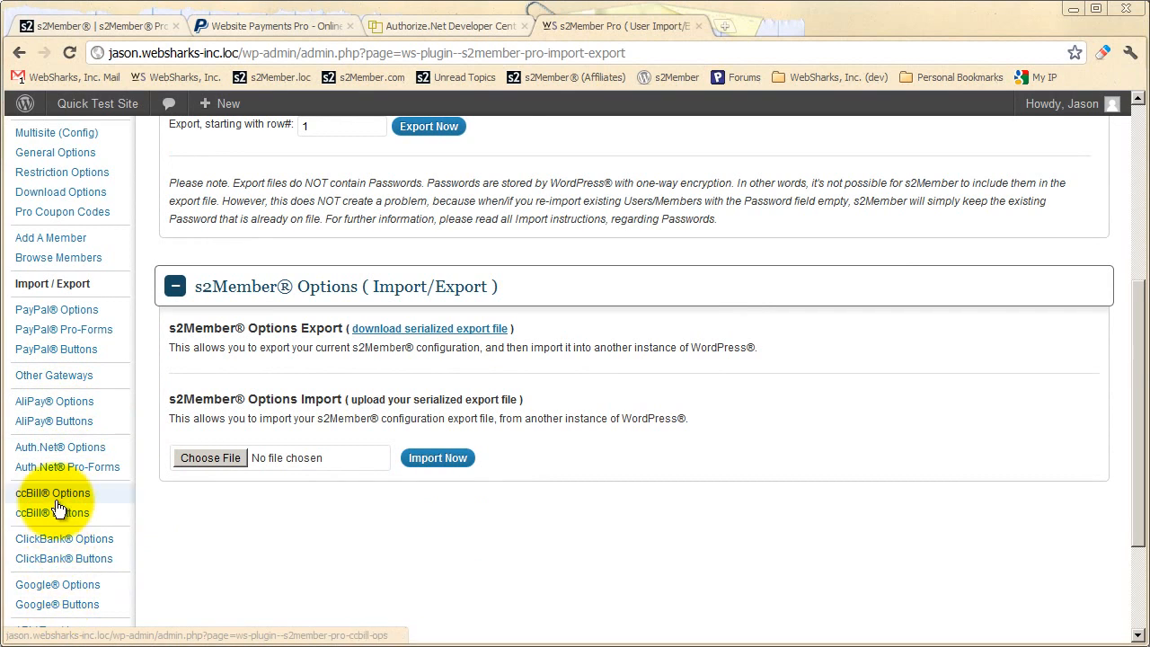
scroll(72, 256, down, 1)
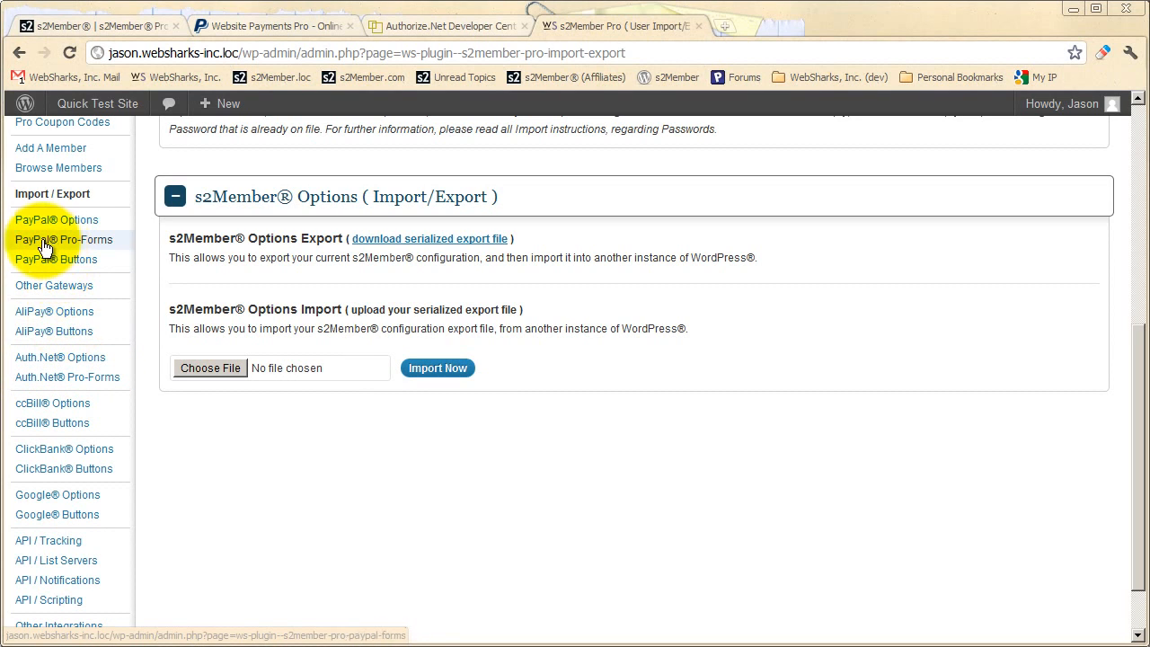
Copy the WordPress shortcode for PayPal Pro / Free Registration Forms from the PayPal Pro-Forms page
click(93, 248)
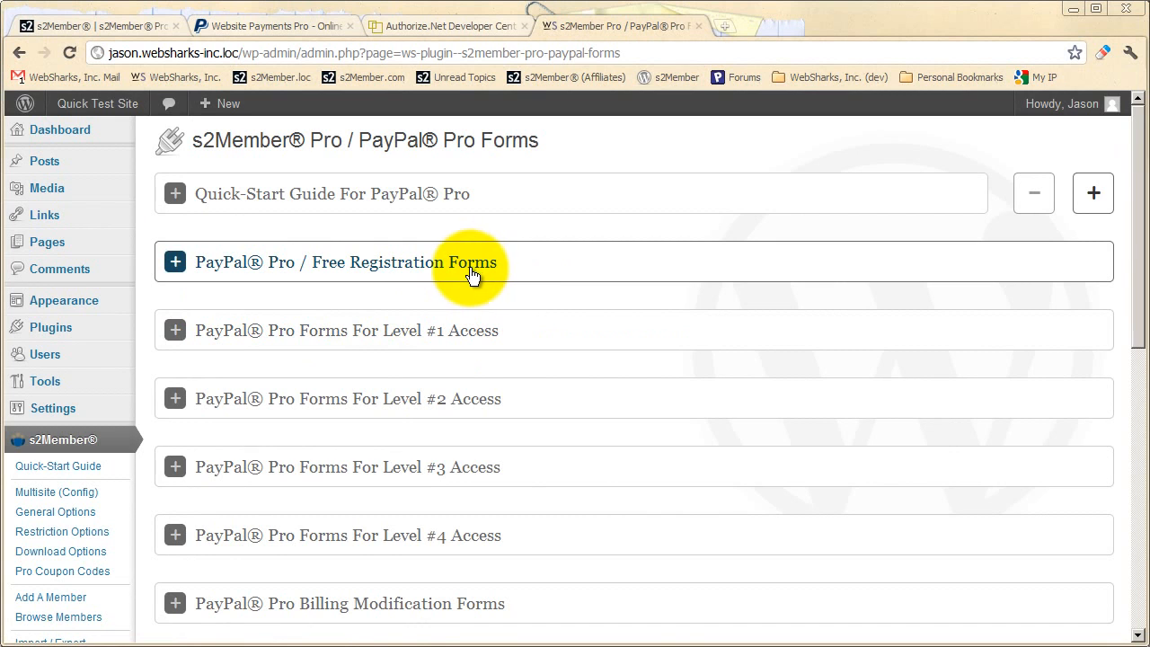
click(473, 269)
scroll(438, 312, down, 1)
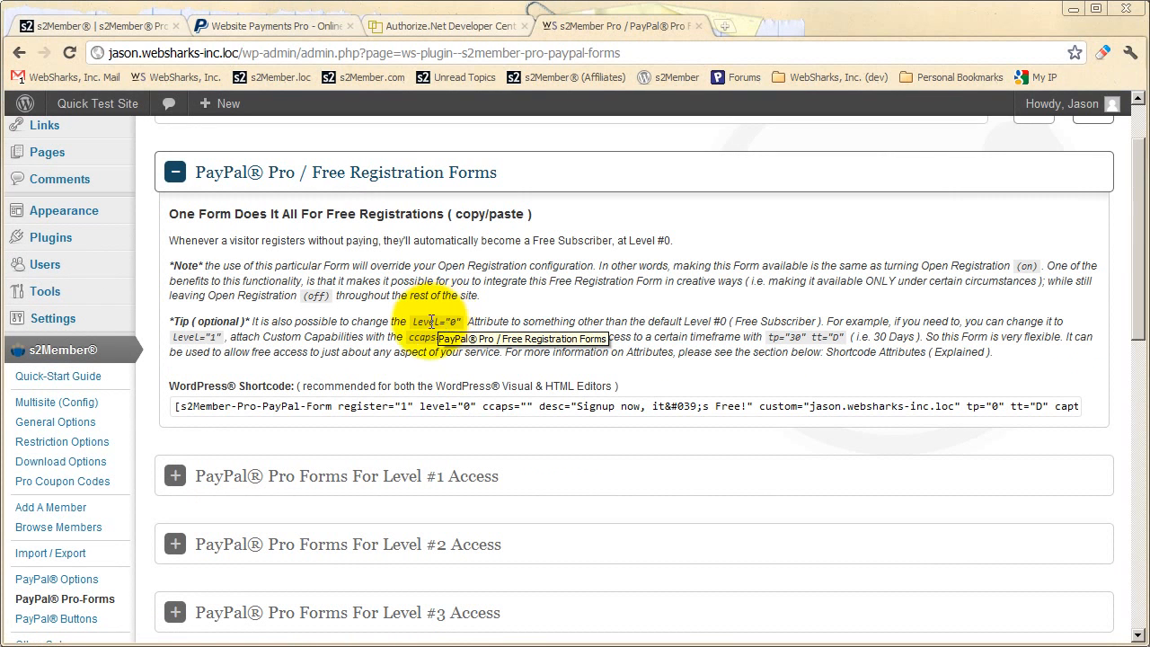
click(393, 406)
right_click(393, 406)
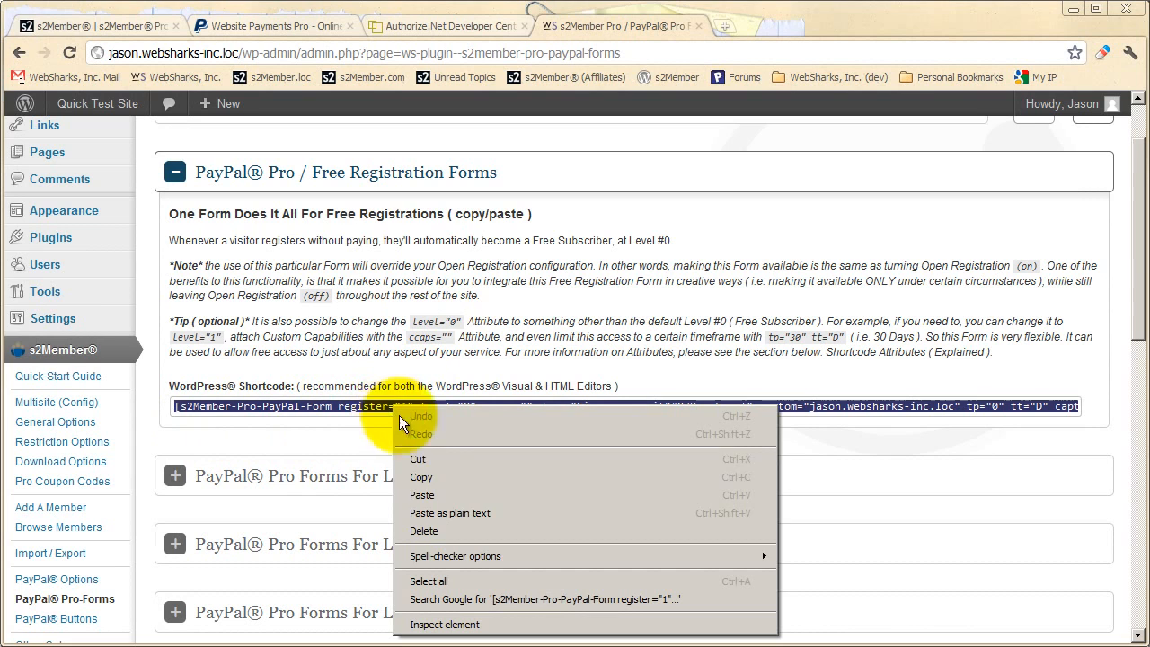
click(417, 475)
Open the existing test page for editing and paste the copied free registration shortcode into its empty content
scroll(218, 451, up, 1)
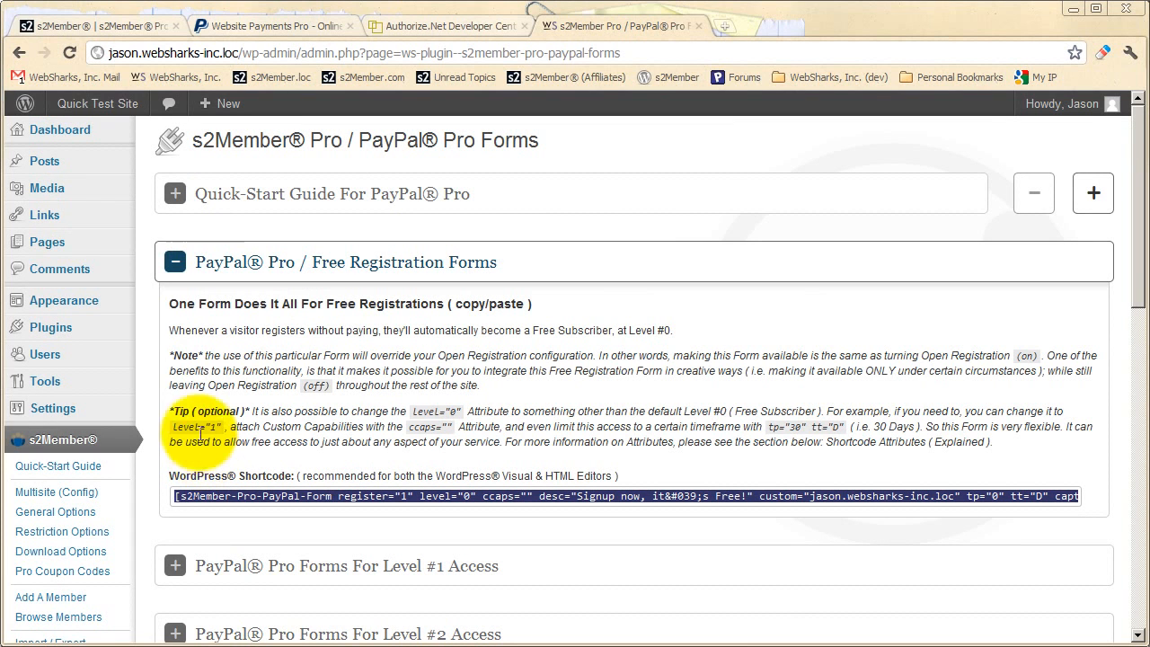
click(50, 242)
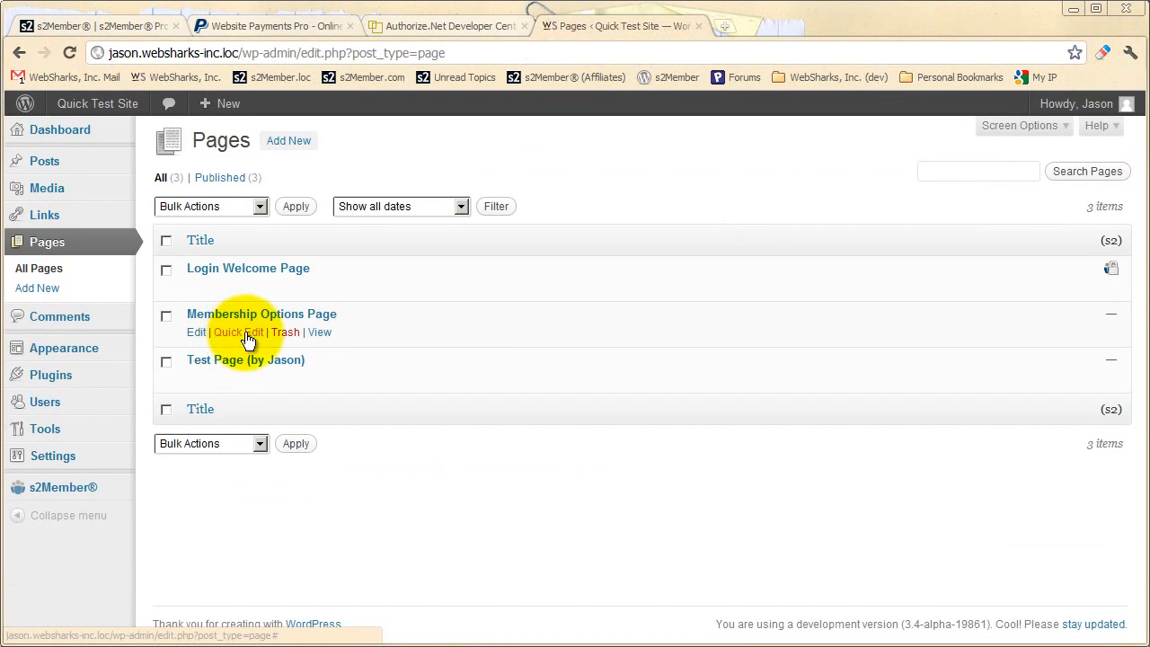
click(192, 383)
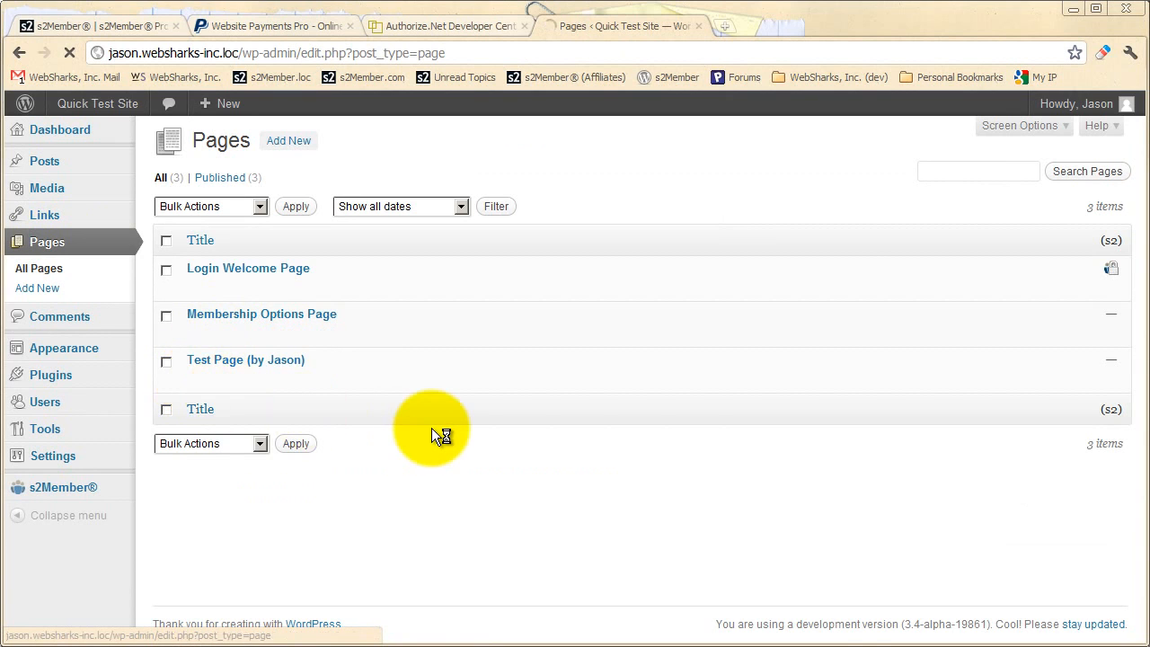
click(250, 372)
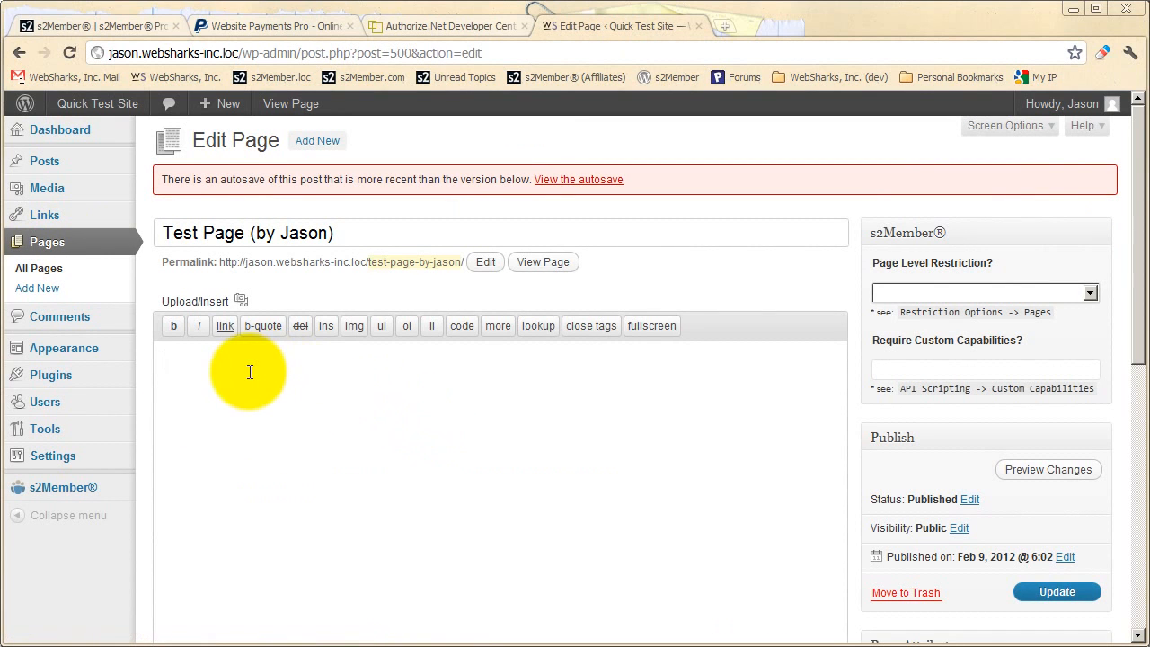
right_click(250, 370)
click(278, 460)
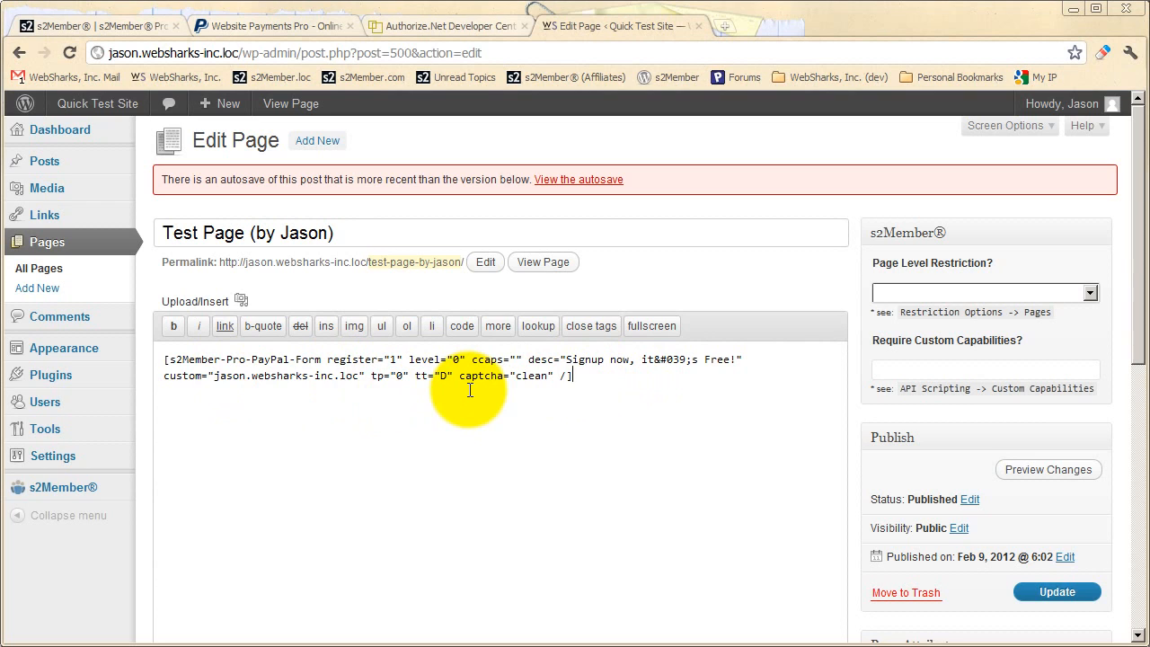
Preview the test page's changes and look through the free registration form from Create Profile to the Security Code section
click(1024, 469)
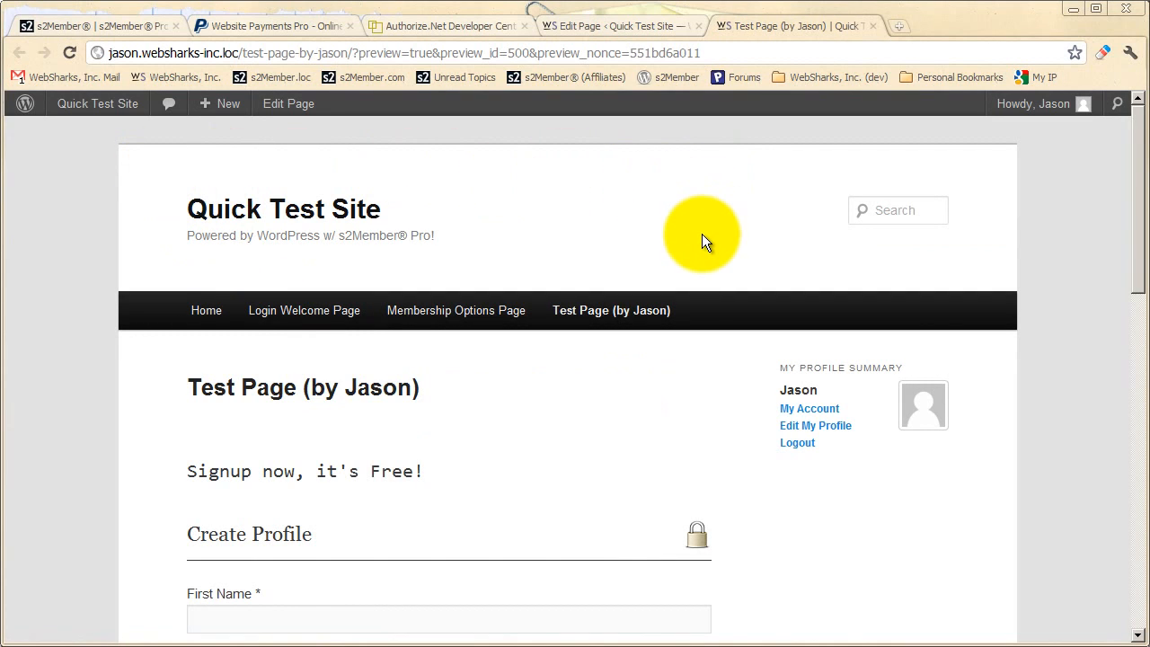
scroll(699, 382, down, 2)
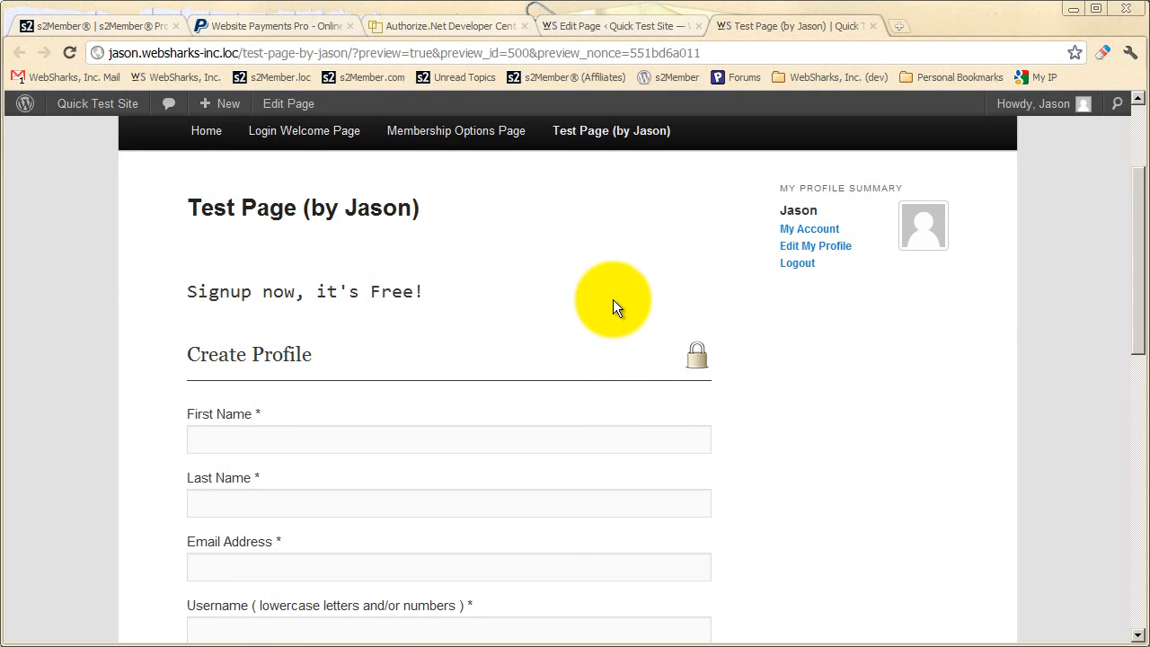
scroll(613, 302, down, 1)
scroll(598, 306, down, 7)
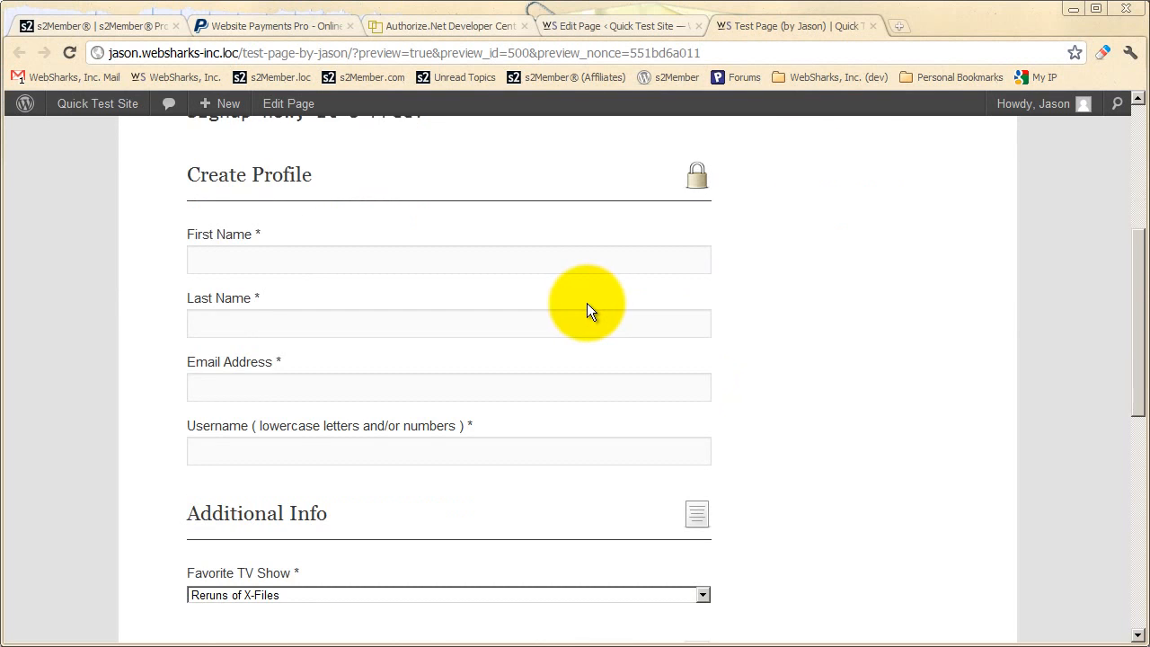
scroll(580, 308, up, 7)
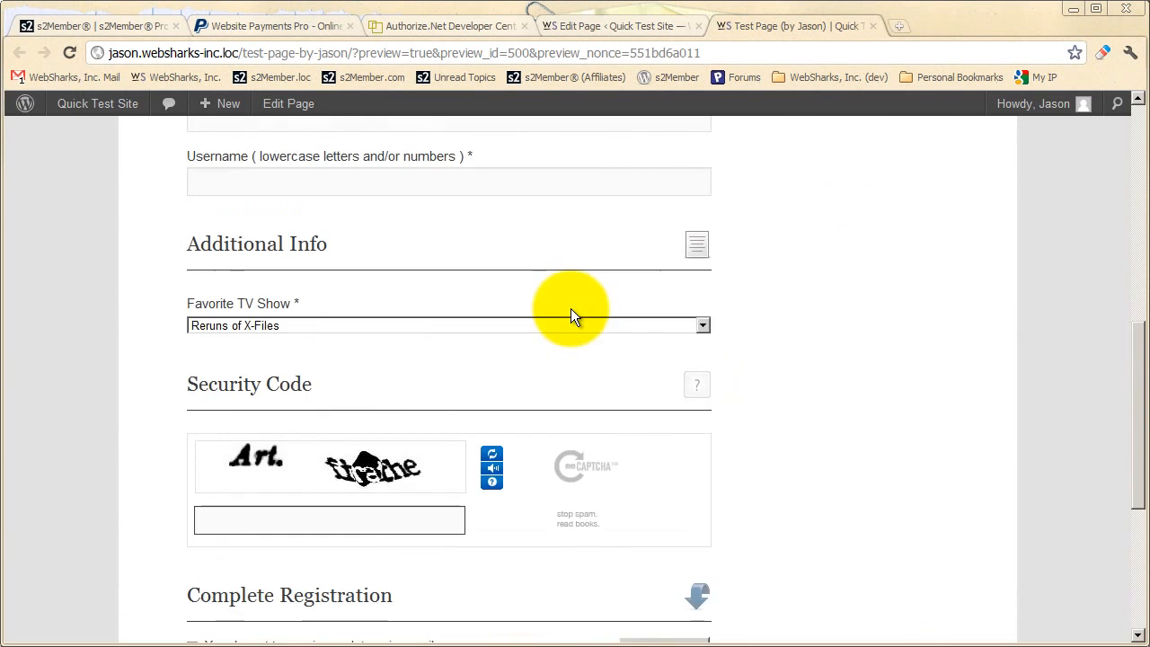
scroll(567, 310, up, 2)
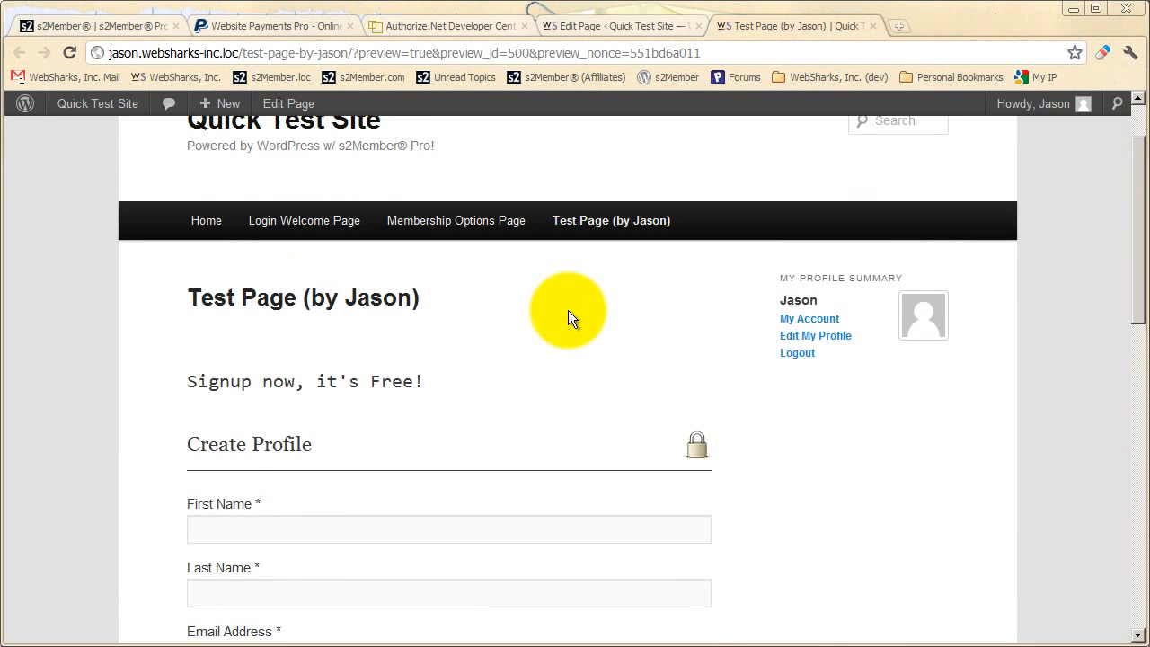
scroll(568, 310, down, 2)
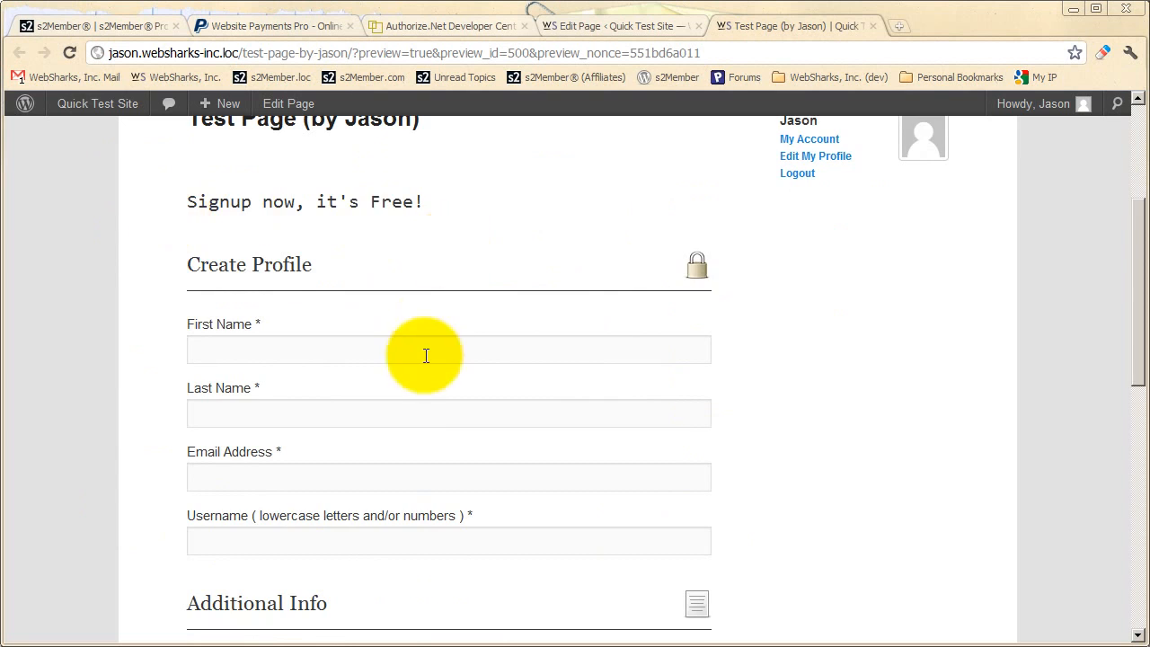
scroll(424, 355, down, 2)
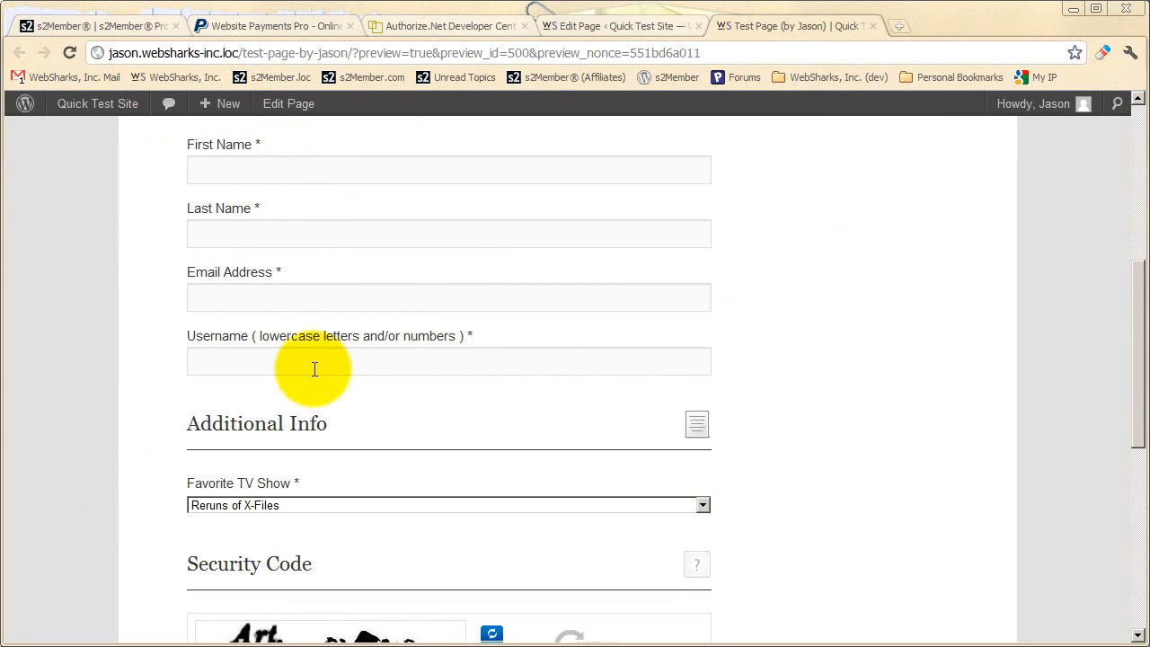
scroll(313, 367, down, 2)
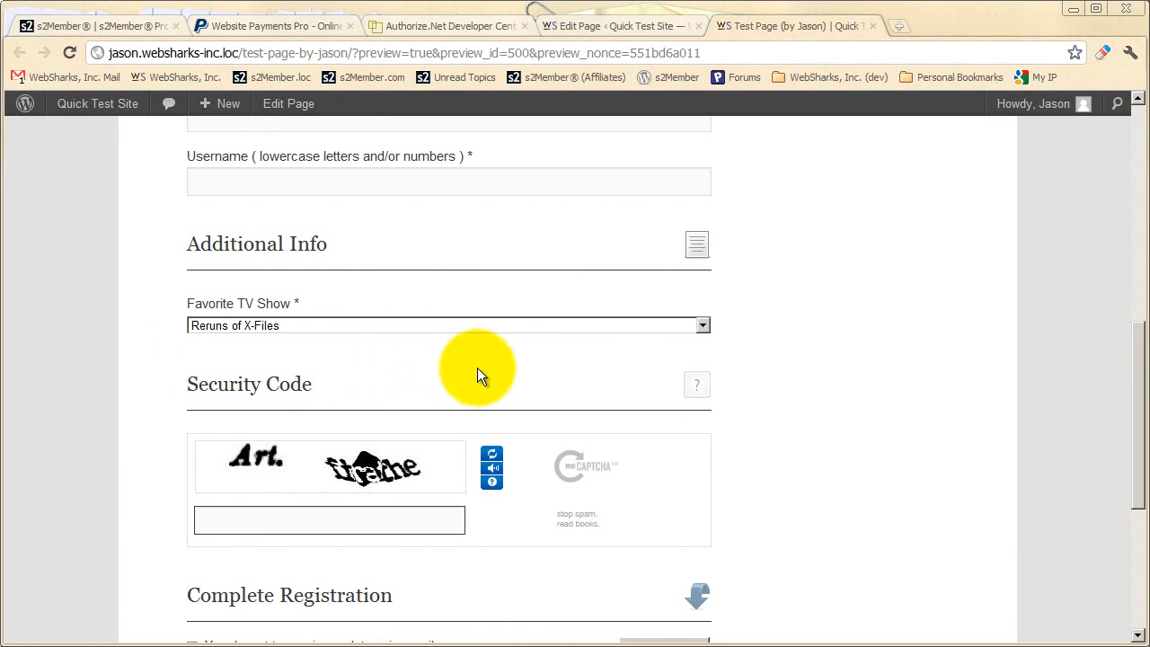
Look over the free registration form's Complete Registration section and its heading, and close the preview
scroll(477, 367, down, 2)
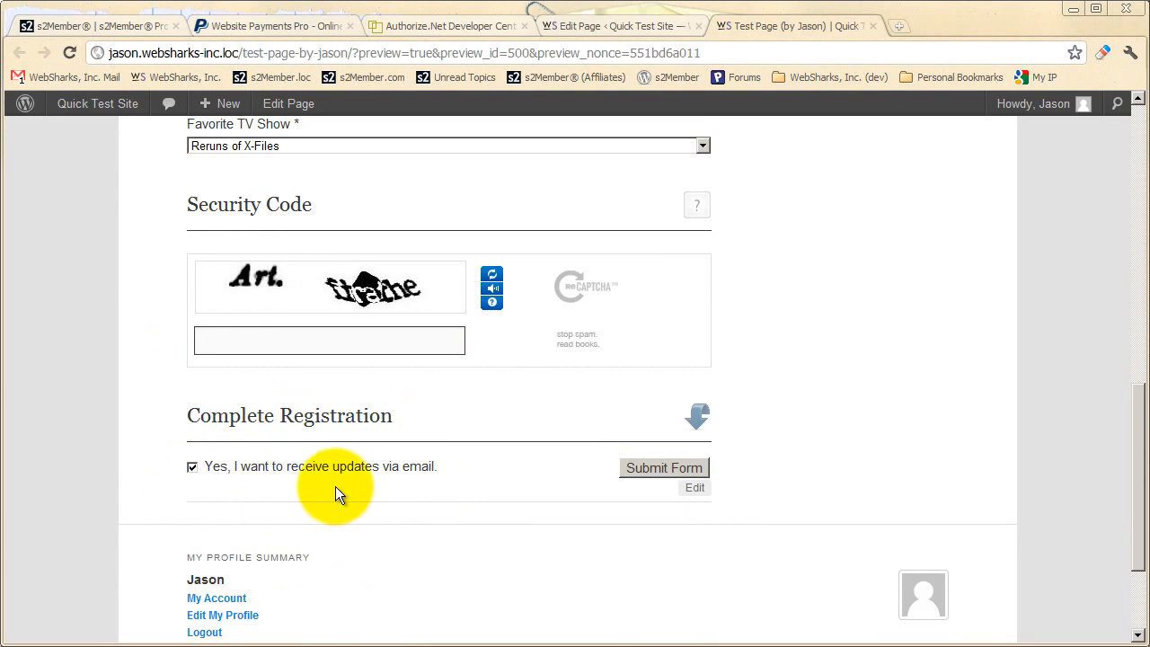
scroll(550, 491, up, 4)
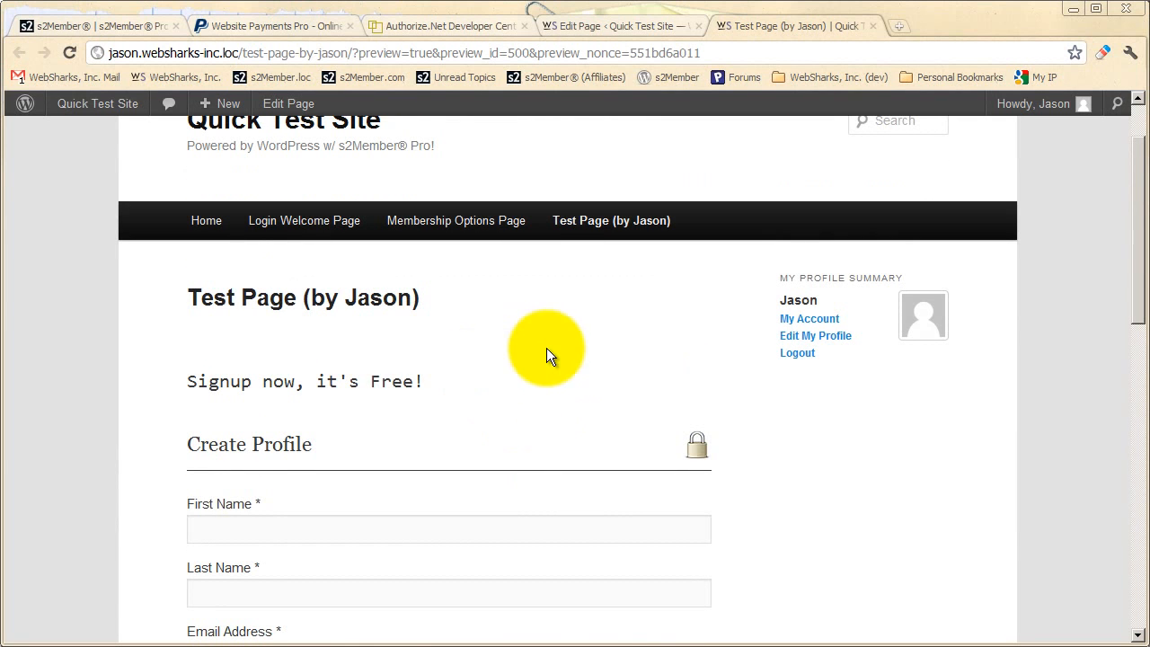
scroll(525, 390, up, 1)
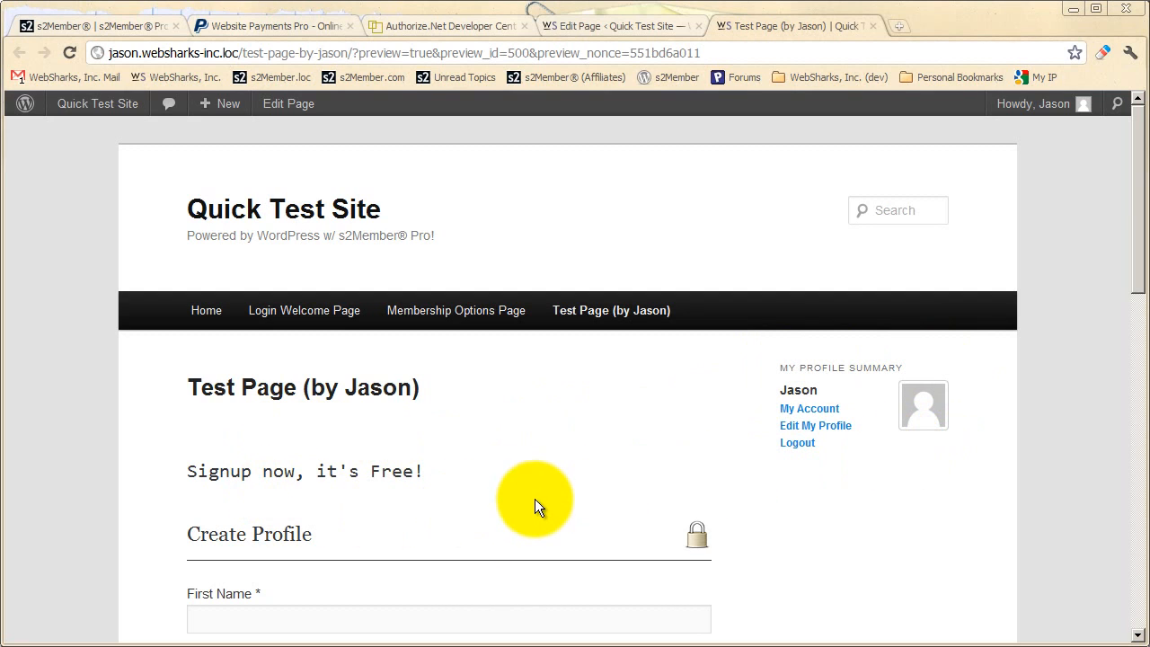
click(871, 26)
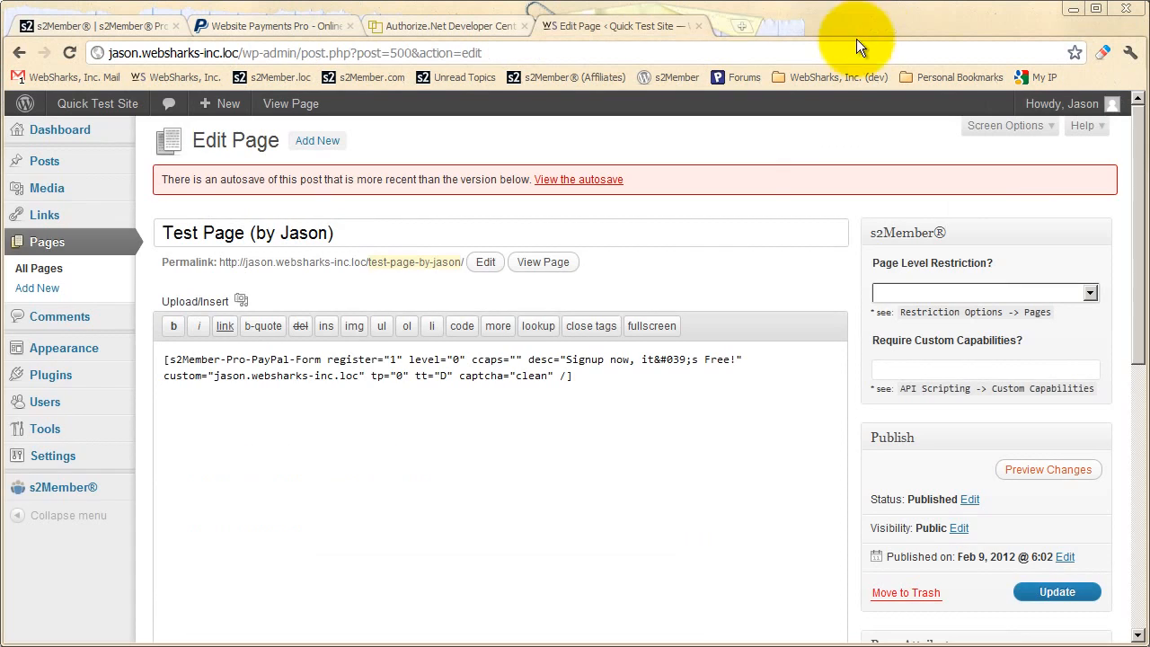
Open s2Member's PayPal Pro-Forms page and expand the PayPal Pro Forms For Level #1 Access section
mouse_move(79, 496)
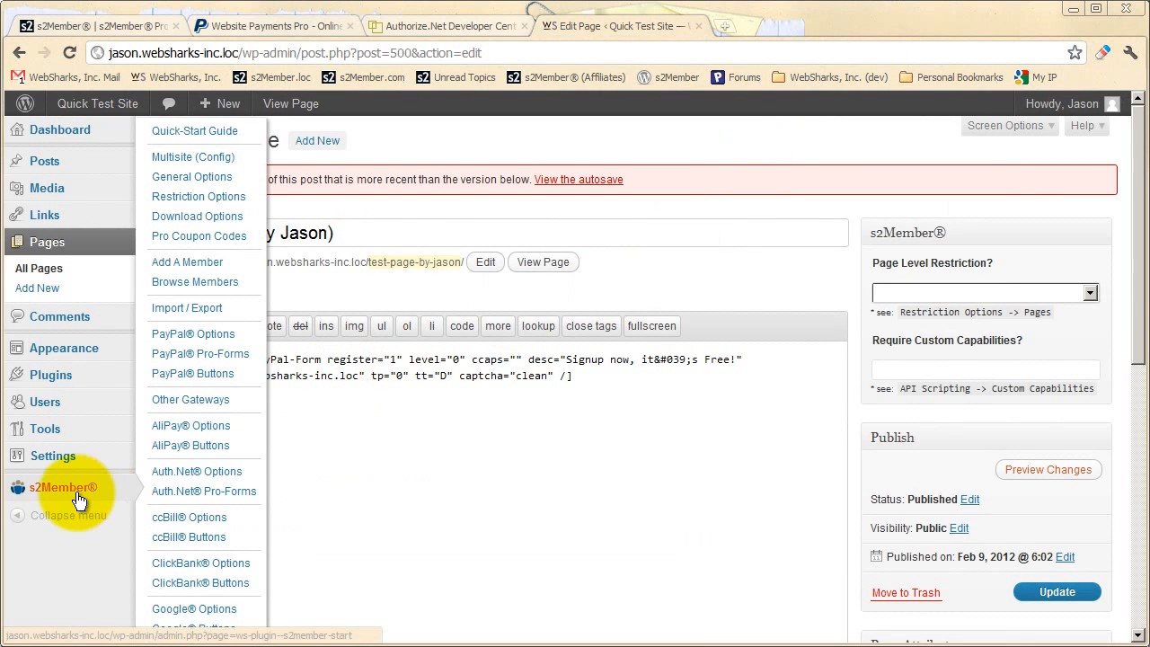
click(215, 354)
click(573, 392)
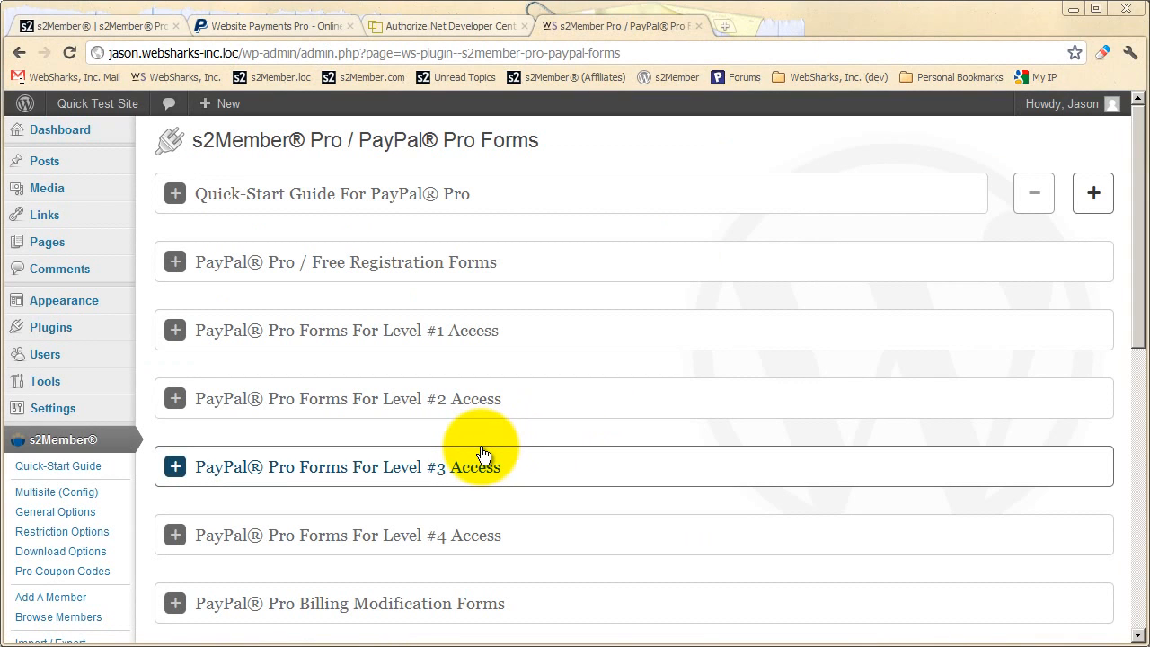
click(465, 339)
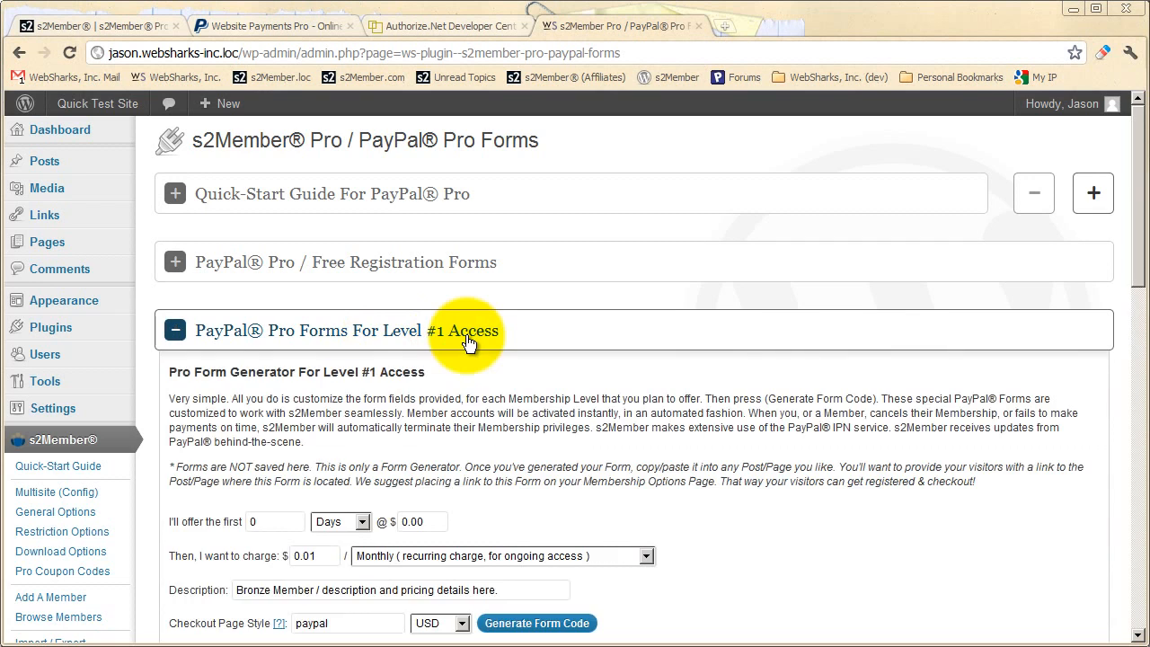
Set the Level #1 form's offer to the first 7 days at $0.00, then $129 as a yearly recurring charge
scroll(440, 392, down, 2)
click(282, 341)
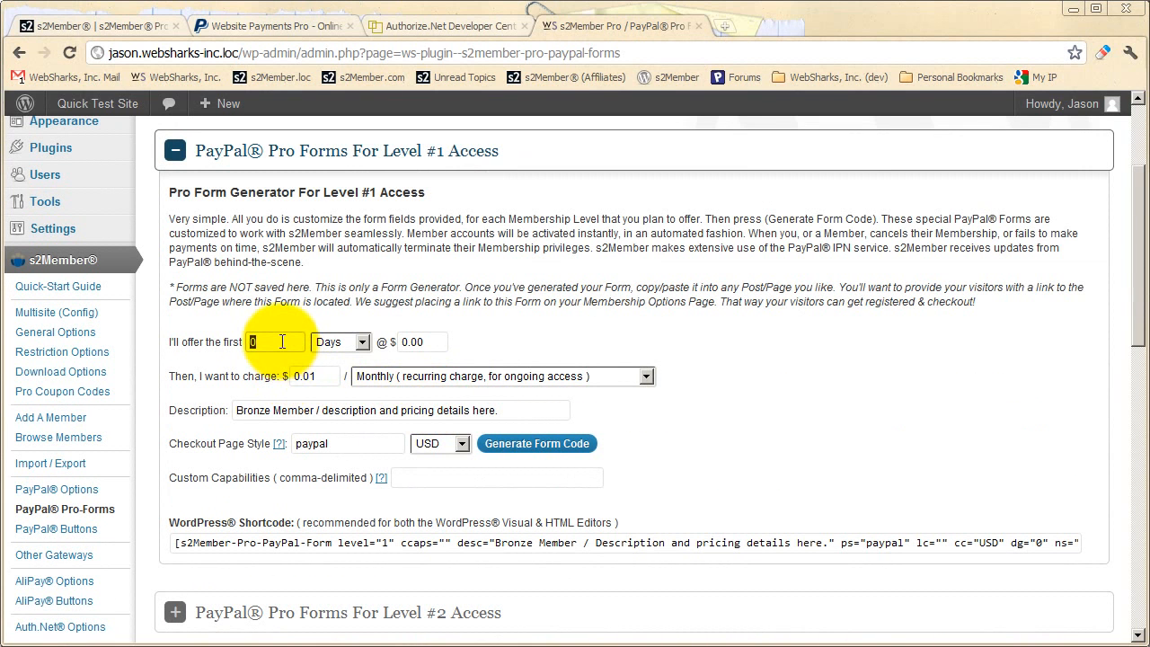
text(7)
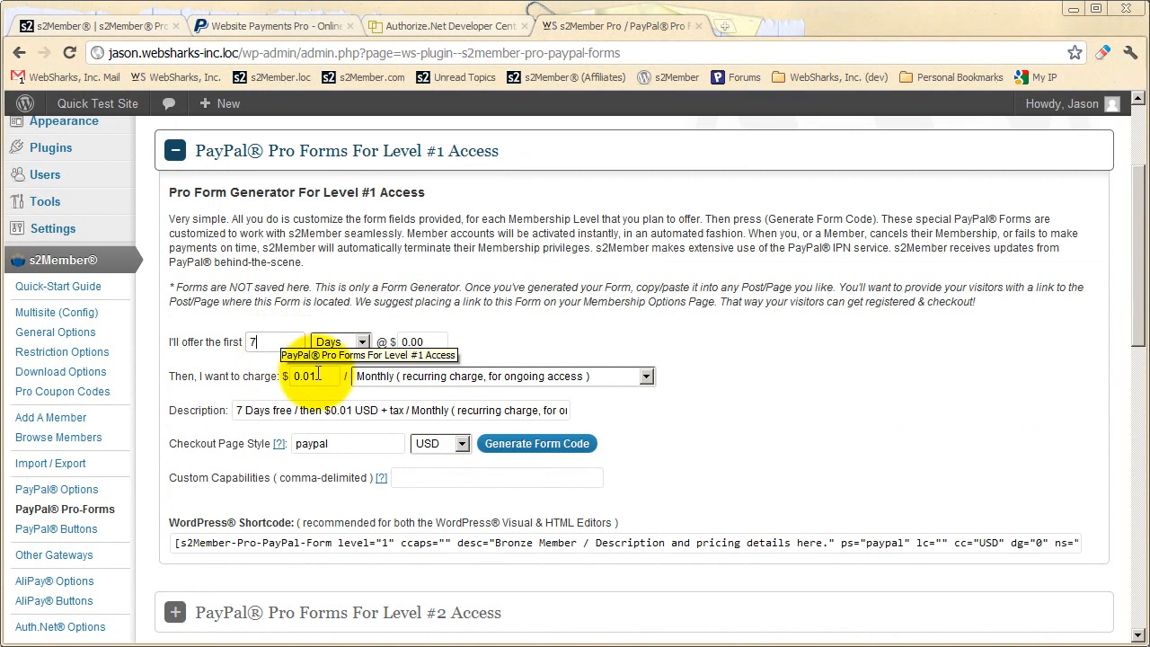
drag(317, 376, 293, 375)
text(129)
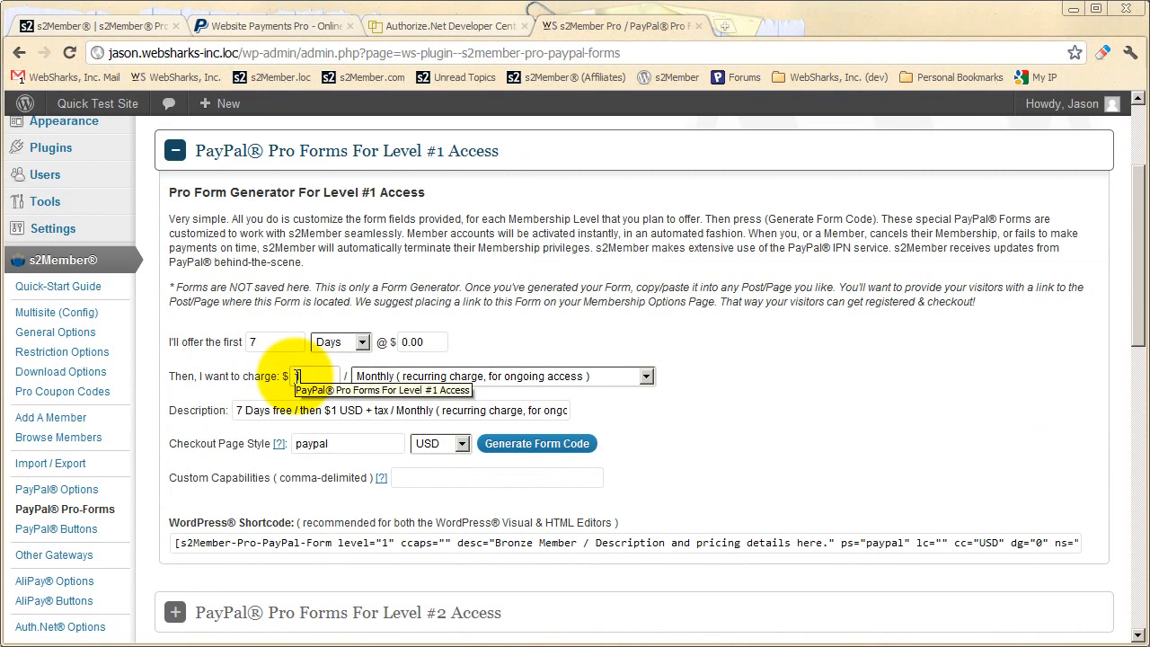
click(441, 378)
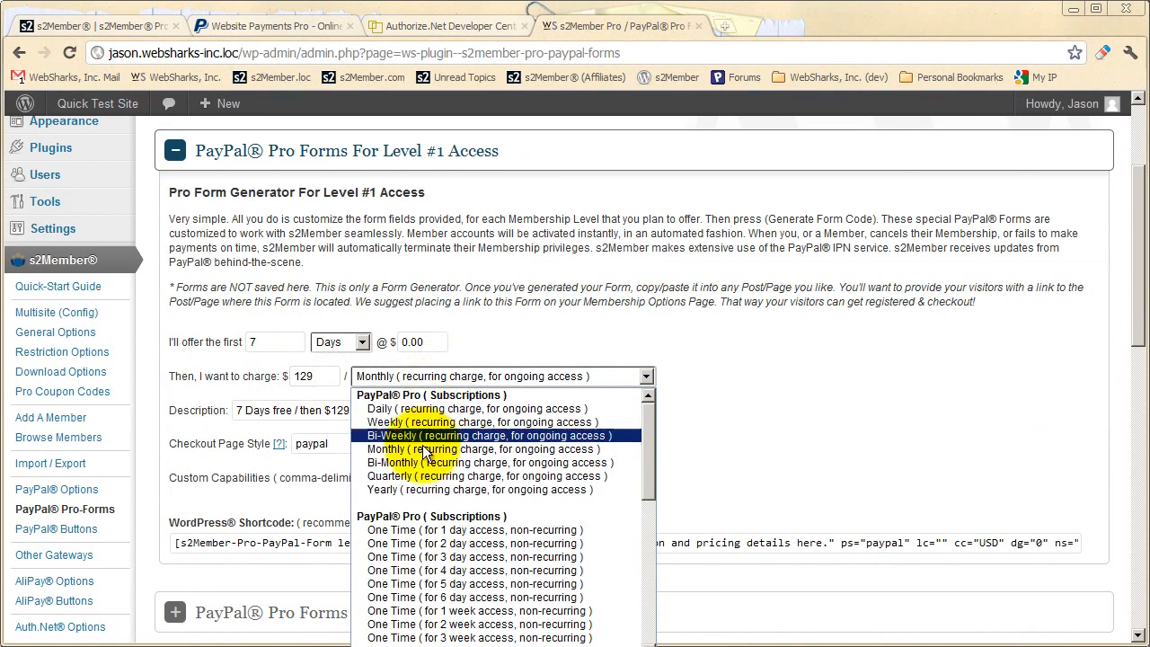
click(411, 485)
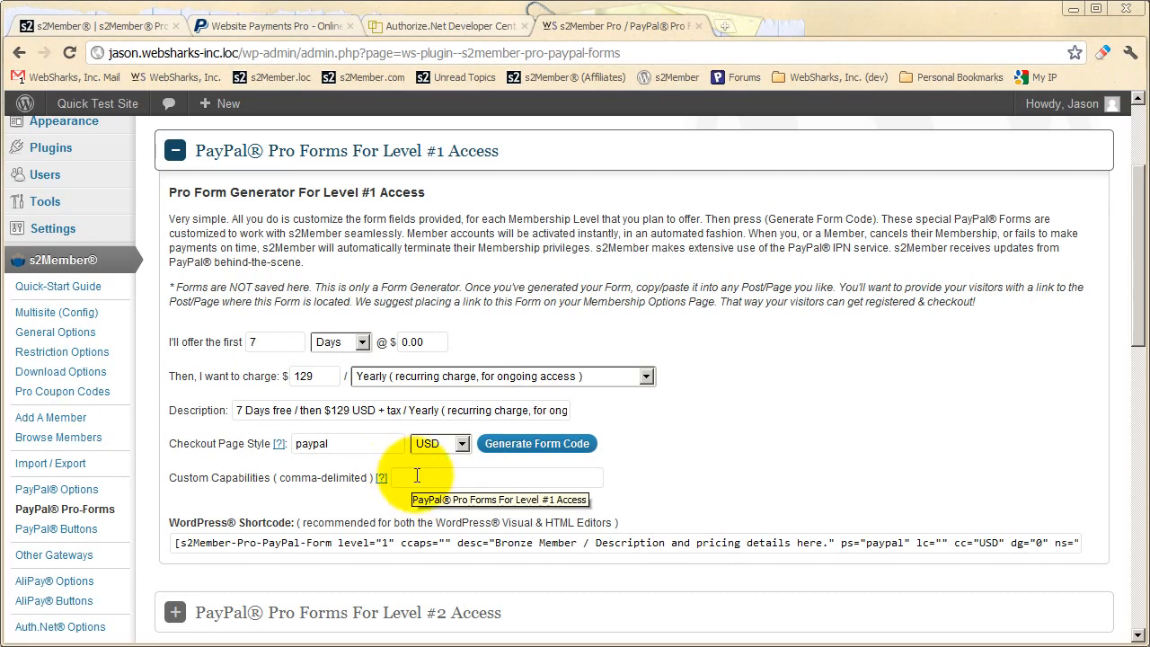
Generate the Level #1 form code with the custom capabilities music,videos and copy its WordPress shortcode
click(427, 477)
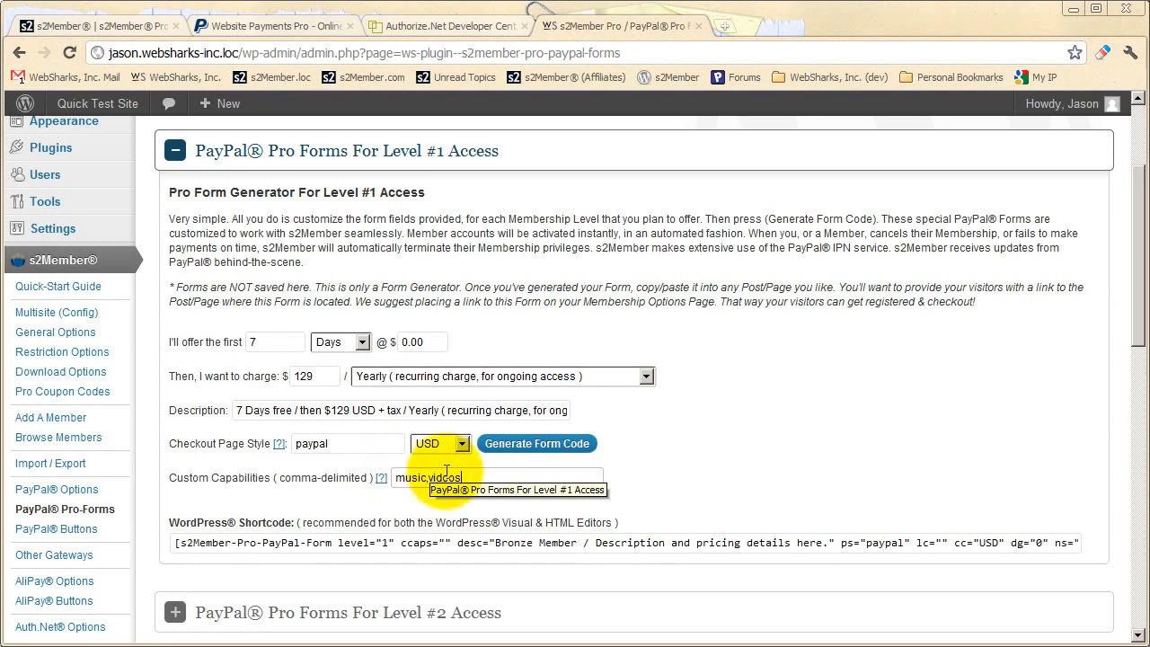
click(536, 443)
click(685, 380)
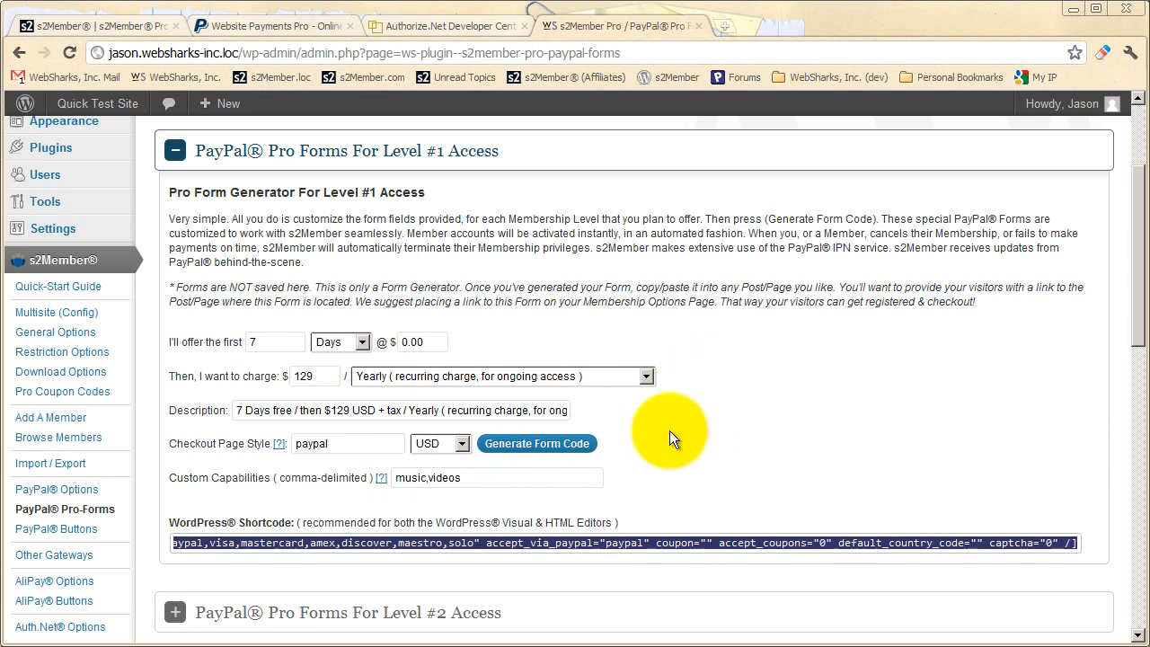
right_click(289, 547)
click(321, 383)
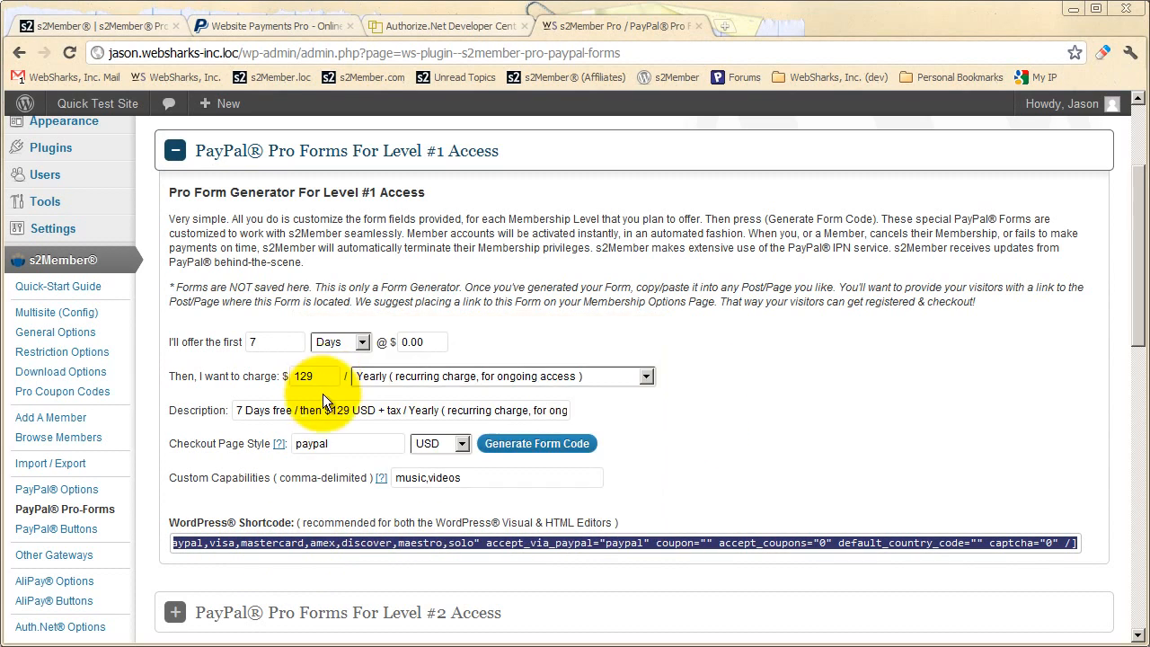
Collapse the Level #1 section, then open the test page for editing and paste the copied shortcode into its content
click(175, 150)
scroll(165, 334, up, 1)
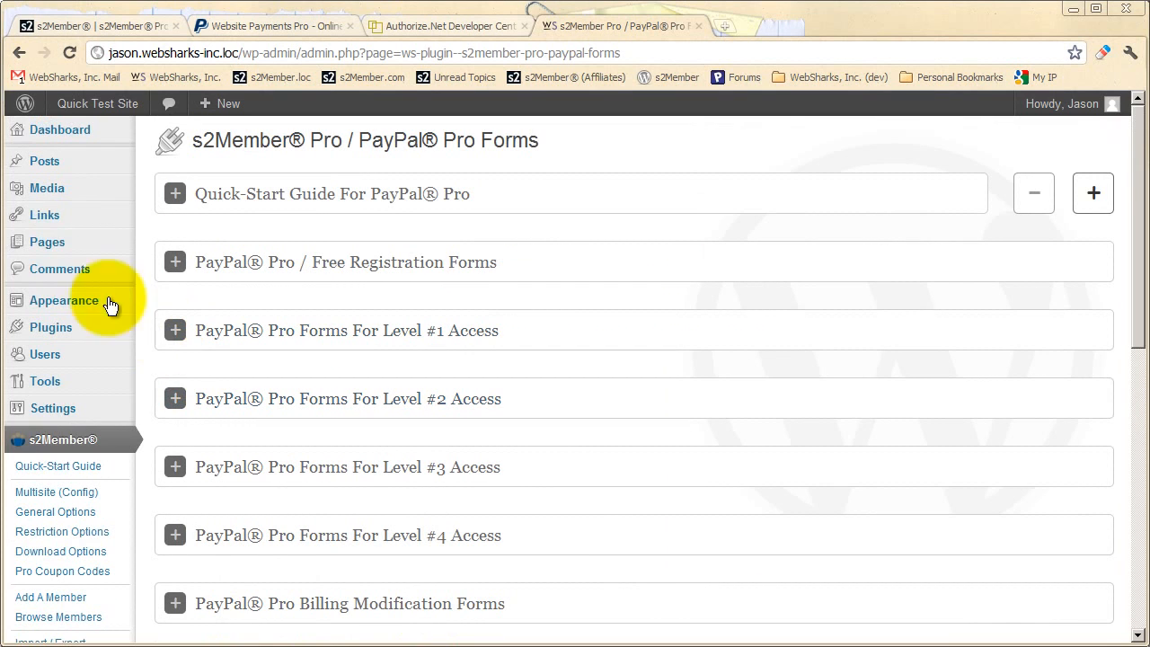
click(77, 252)
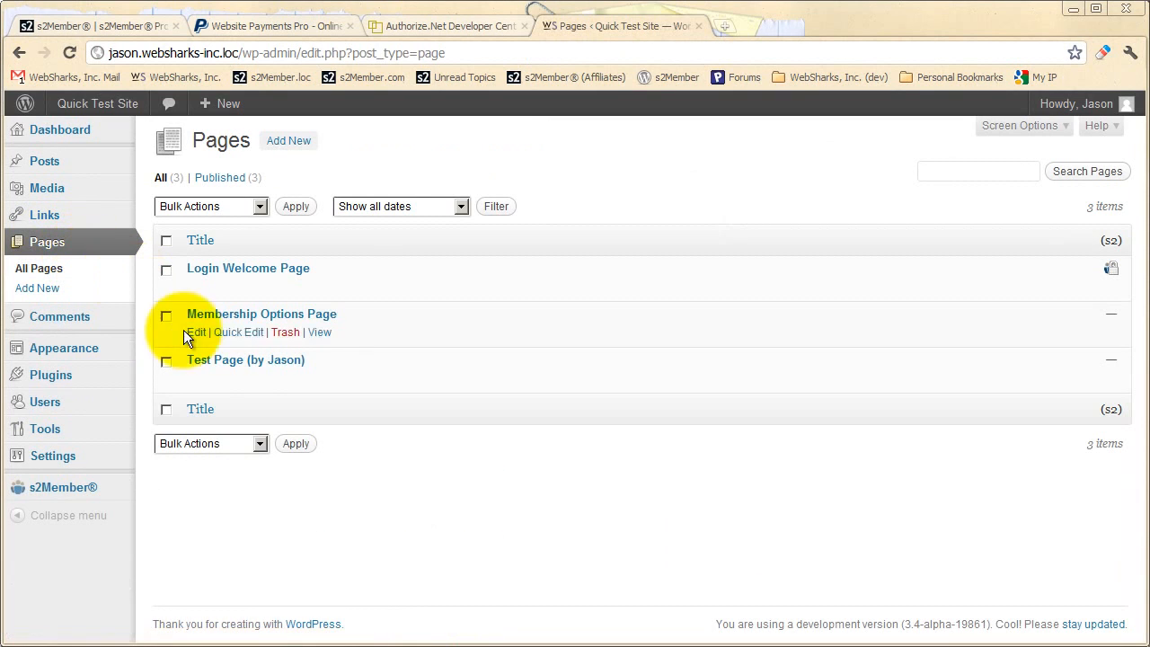
click(302, 364)
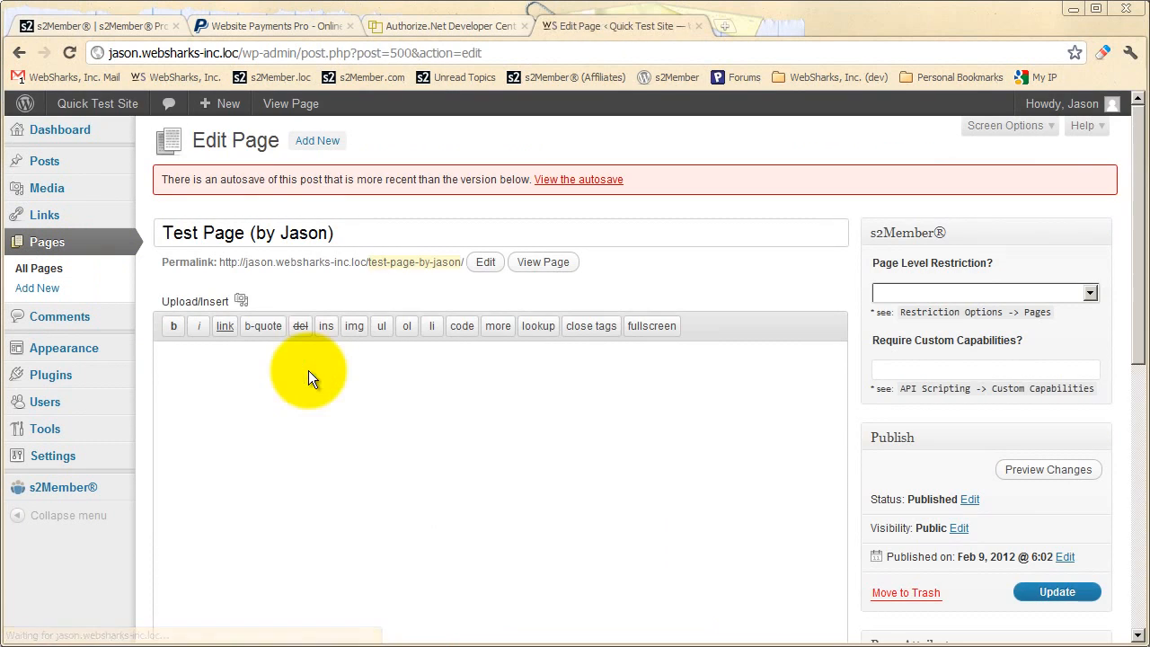
right_click(272, 363)
click(296, 452)
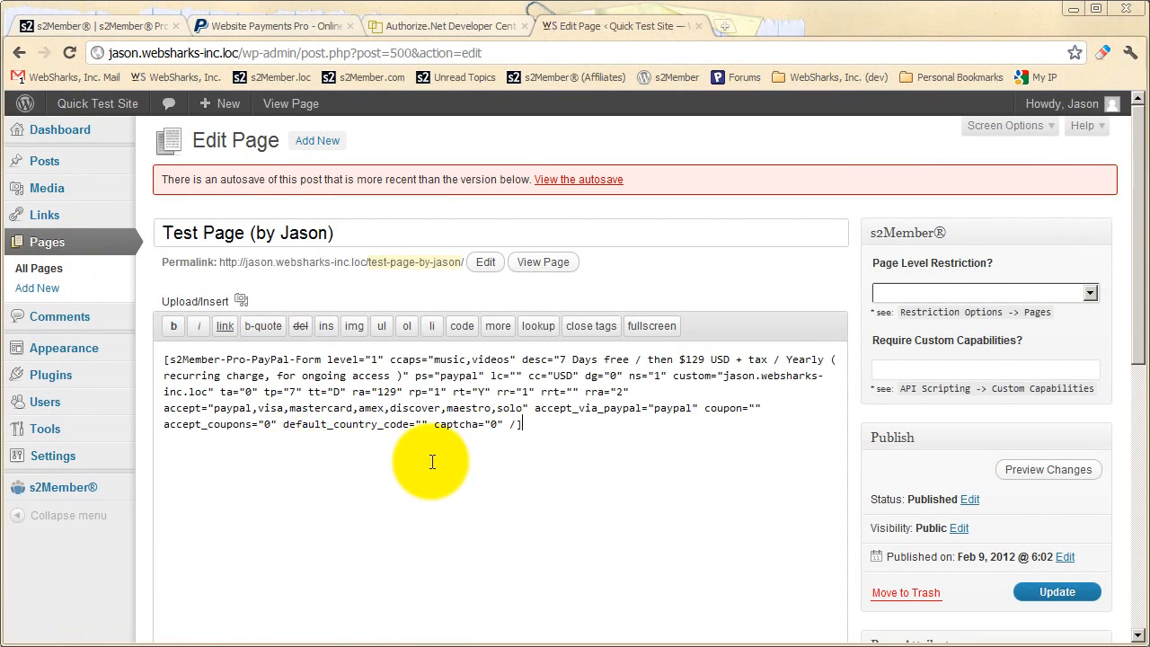
Preview the test page's changes and look through the paid membership form from Your Profile to Billing Method
click(1047, 468)
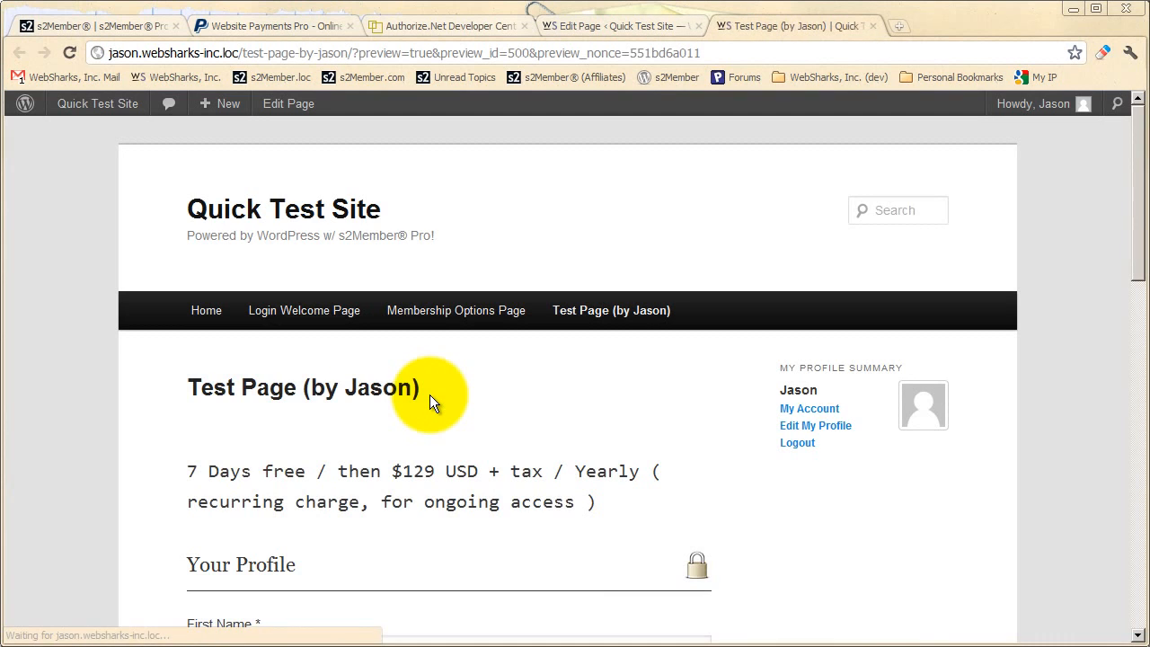
scroll(430, 394, down, 2)
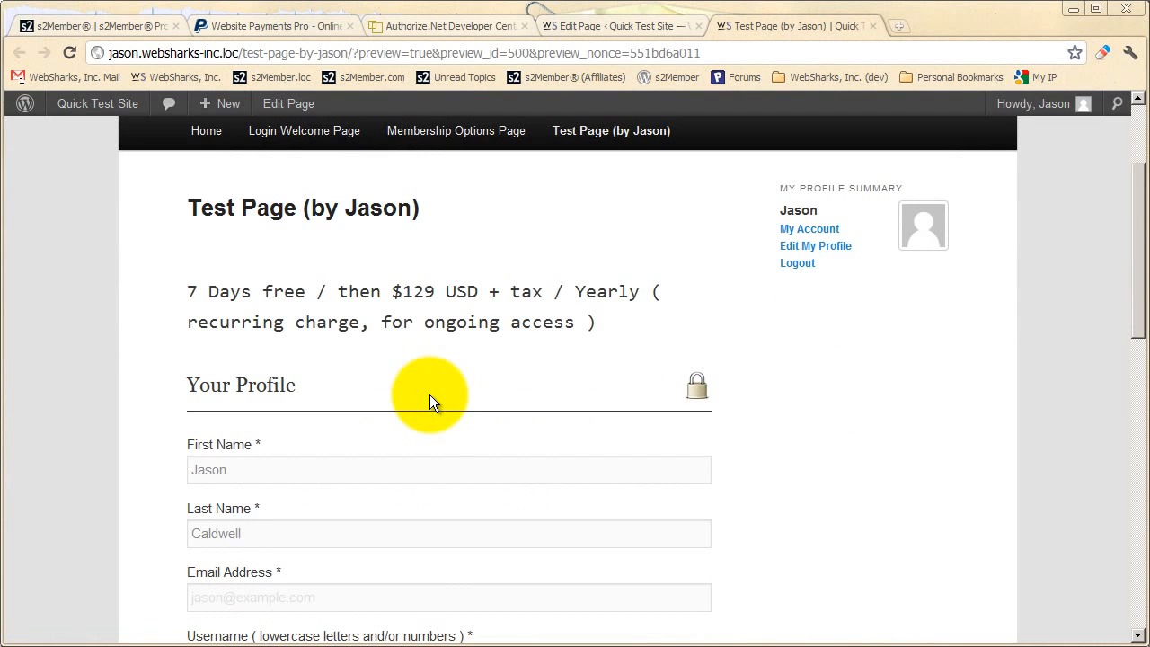
scroll(429, 394, down, 1)
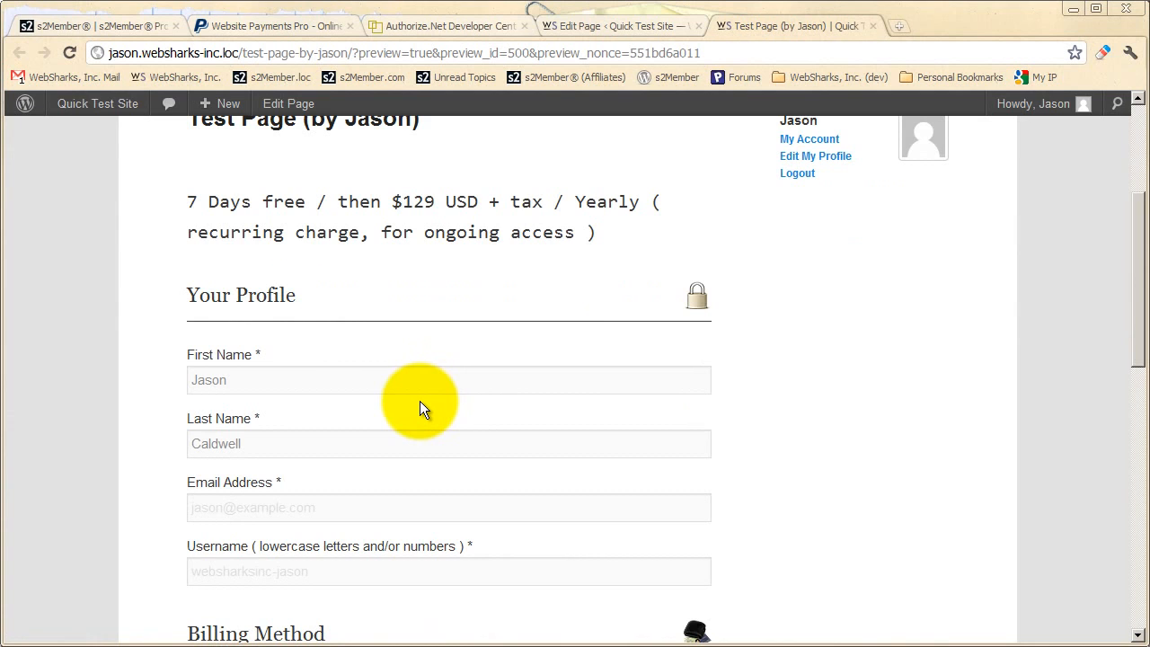
scroll(420, 400, up, 1)
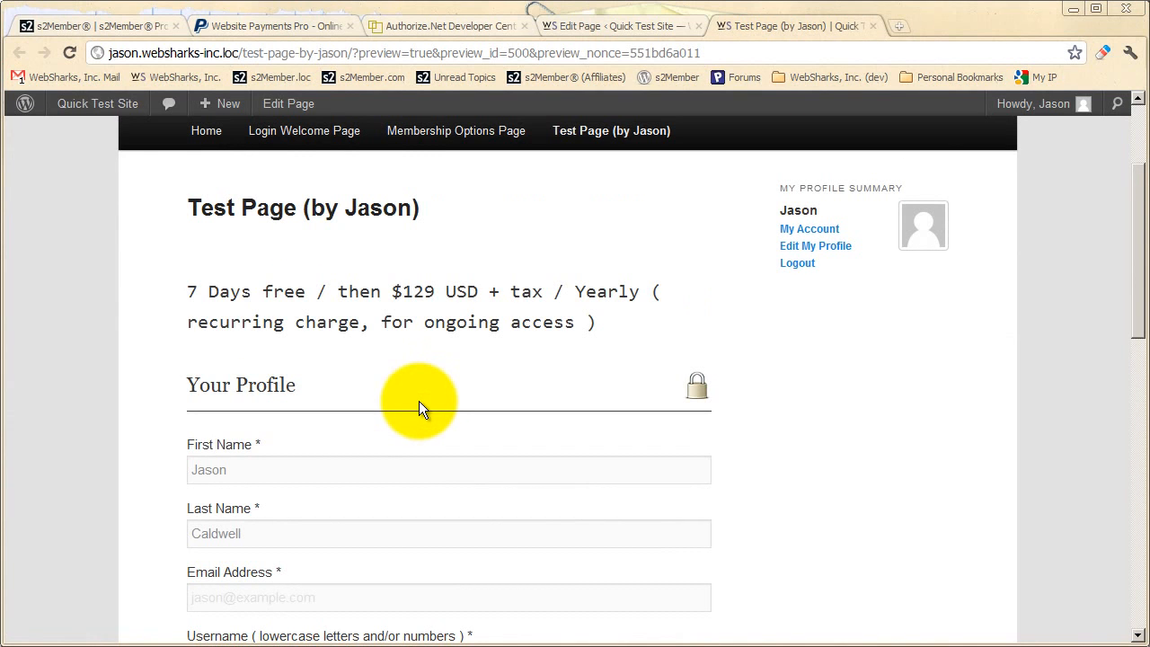
scroll(418, 400, down, 2)
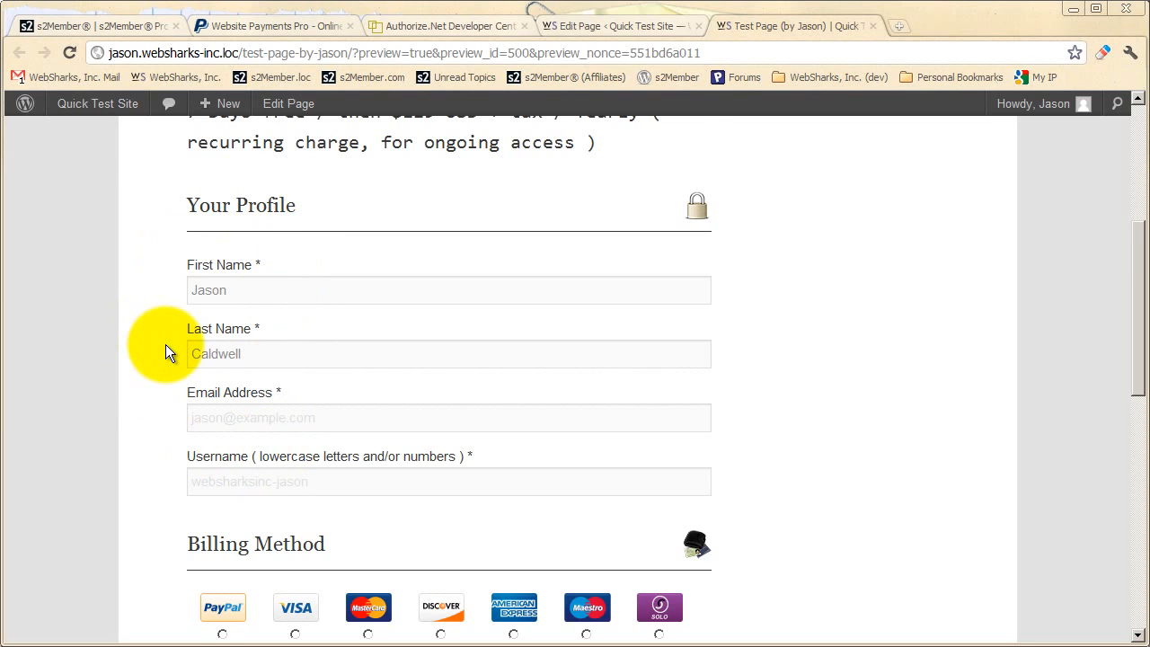
scroll(166, 353, down, 2)
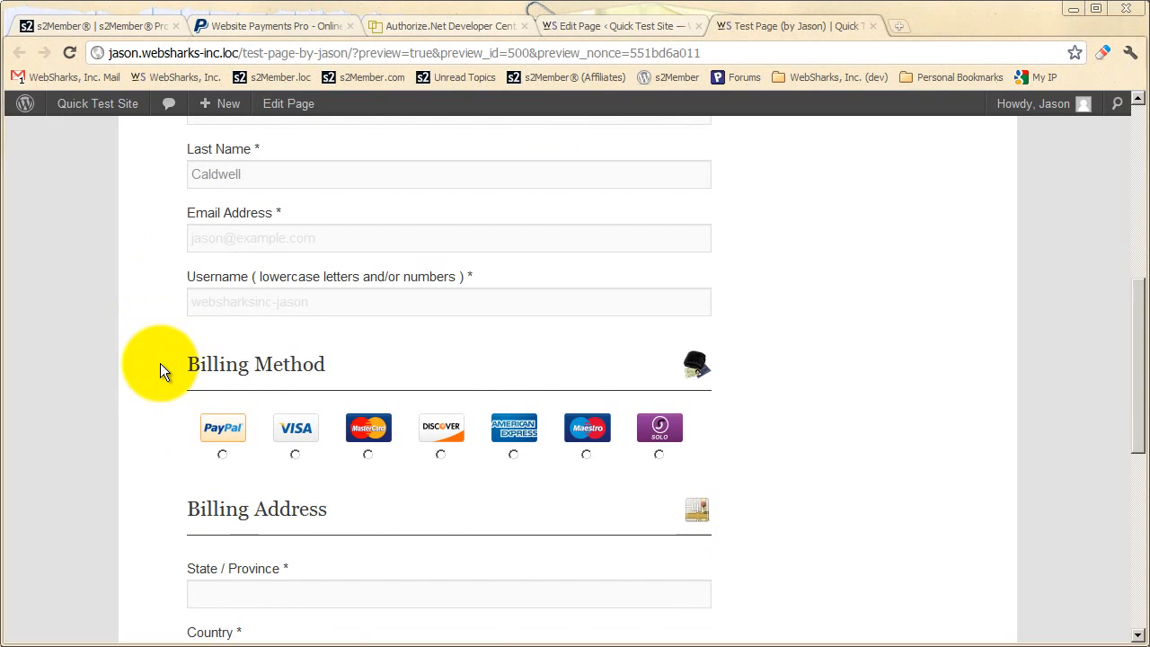
scroll(160, 363, down, 1)
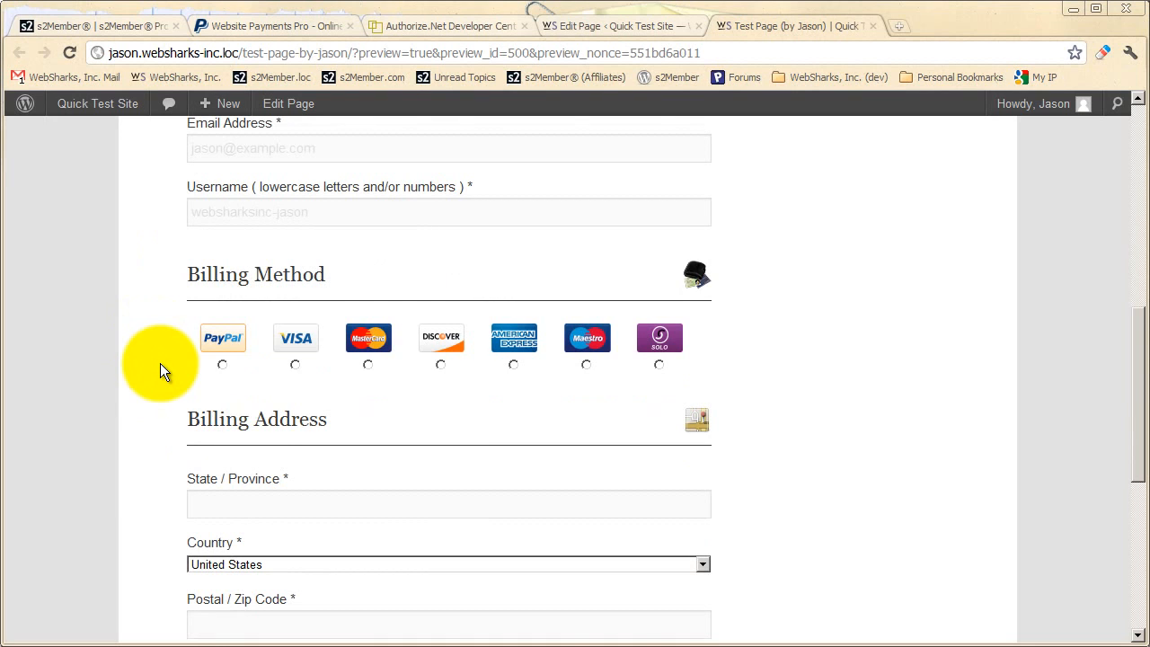
Choose Visa as the billing method and look through the form's card, billing address and checkout fields
click(293, 361)
scroll(251, 402, down, 1)
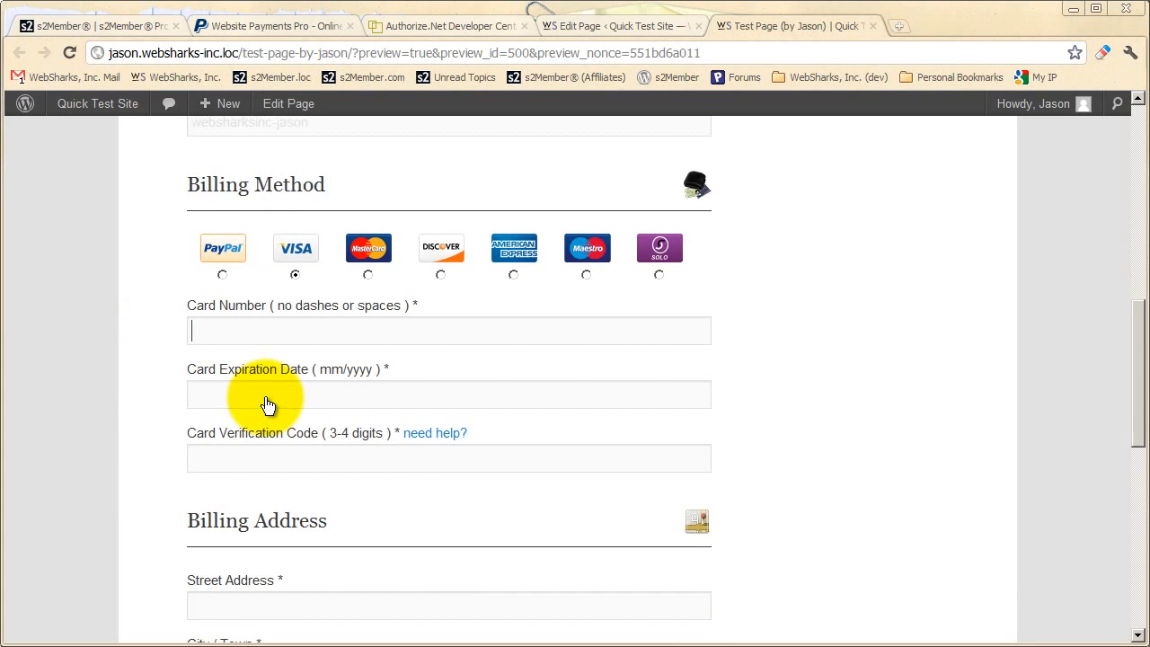
scroll(363, 409, down, 3)
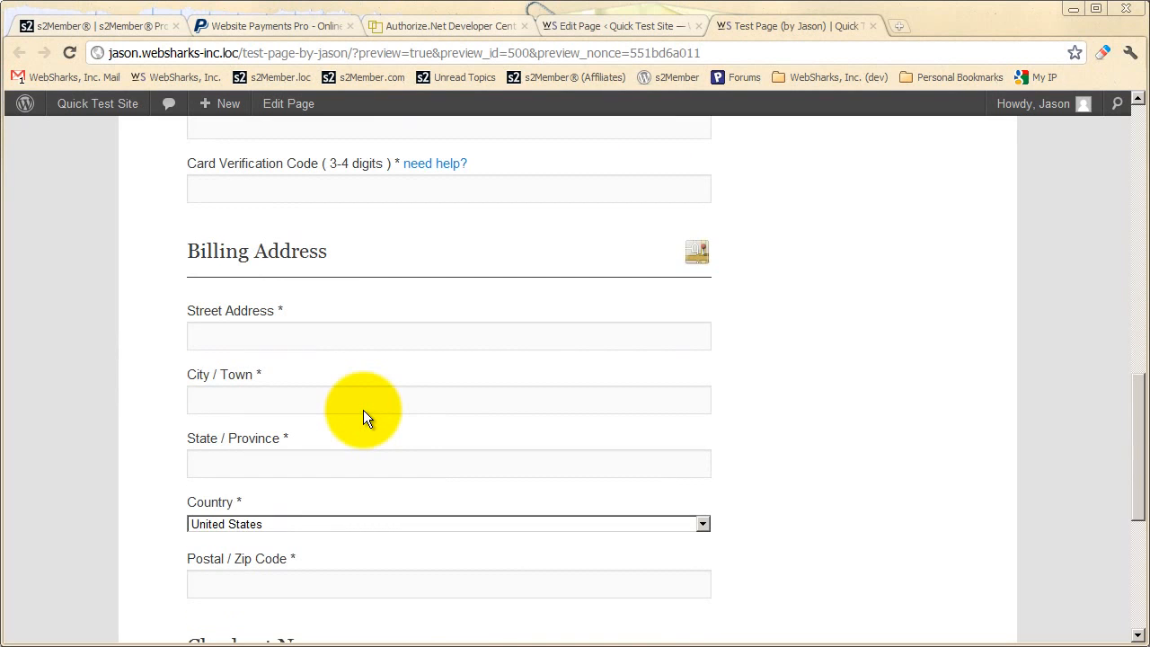
scroll(377, 411, down, 2)
scroll(380, 412, down, 1)
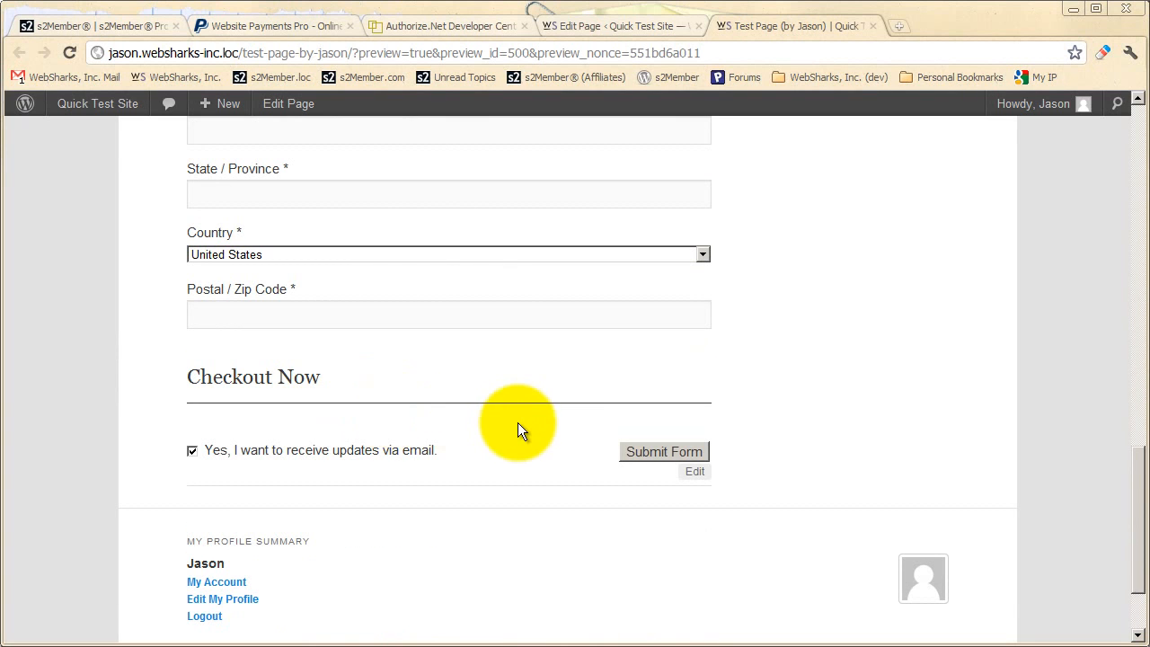
scroll(560, 428, up, 5)
scroll(560, 425, up, 7)
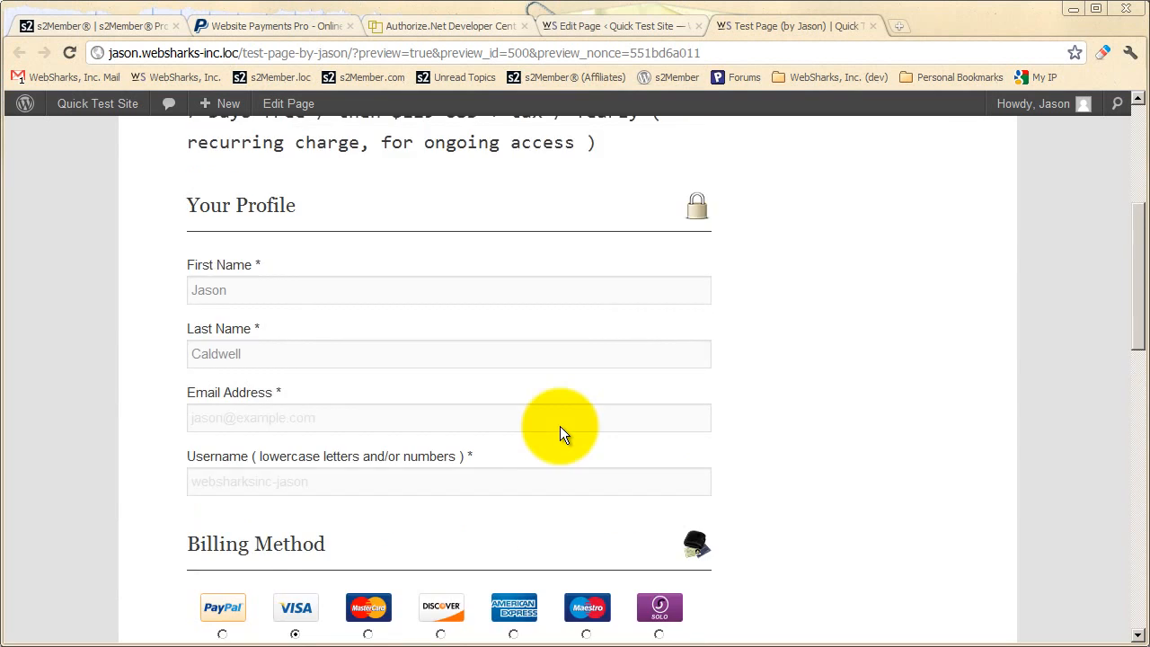
scroll(557, 423, up, 1)
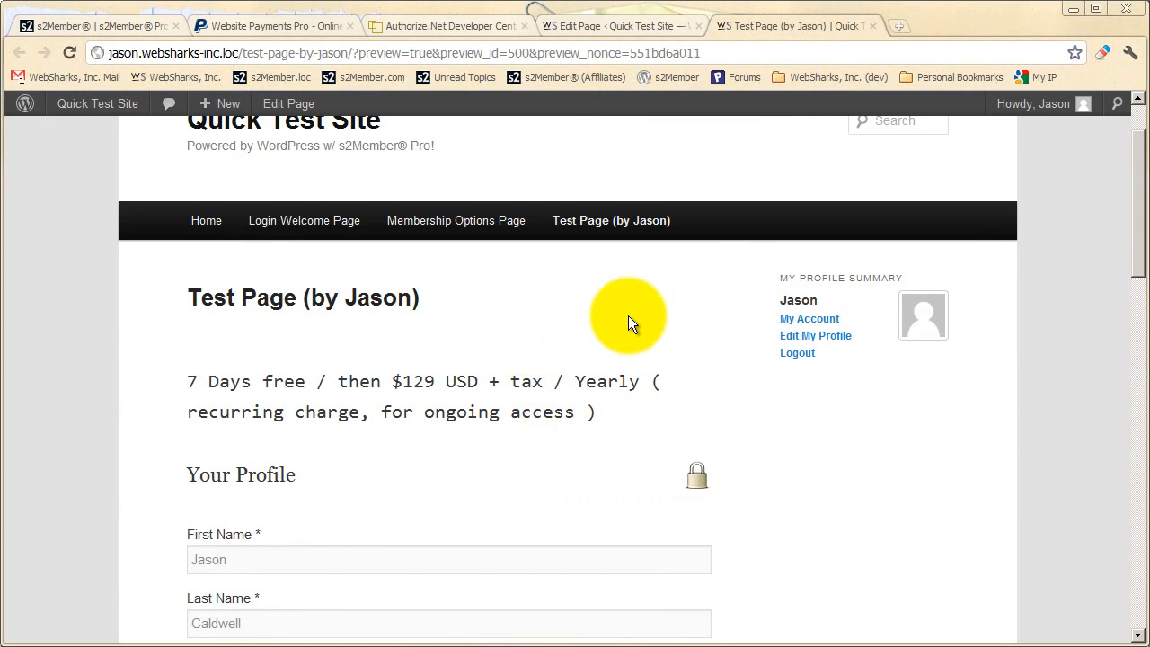
scroll(623, 338, up, 1)
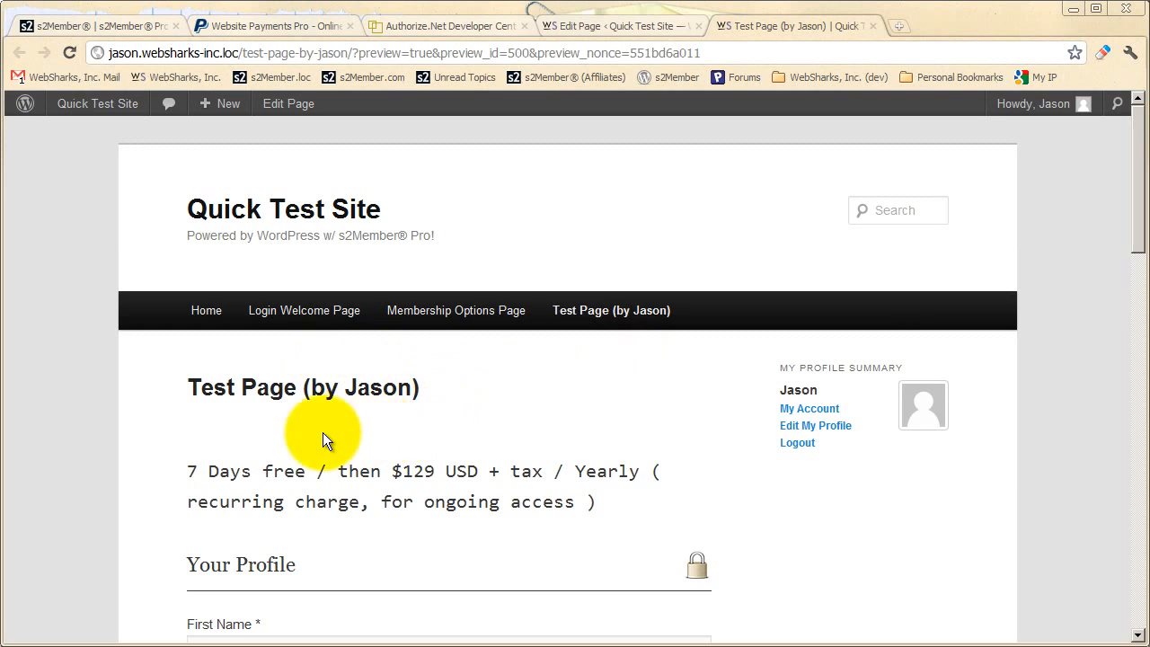
Switch to the s2Member website and view the Single-Site and Unlimited-Site License offers on the Prices/Licensing page
click(91, 27)
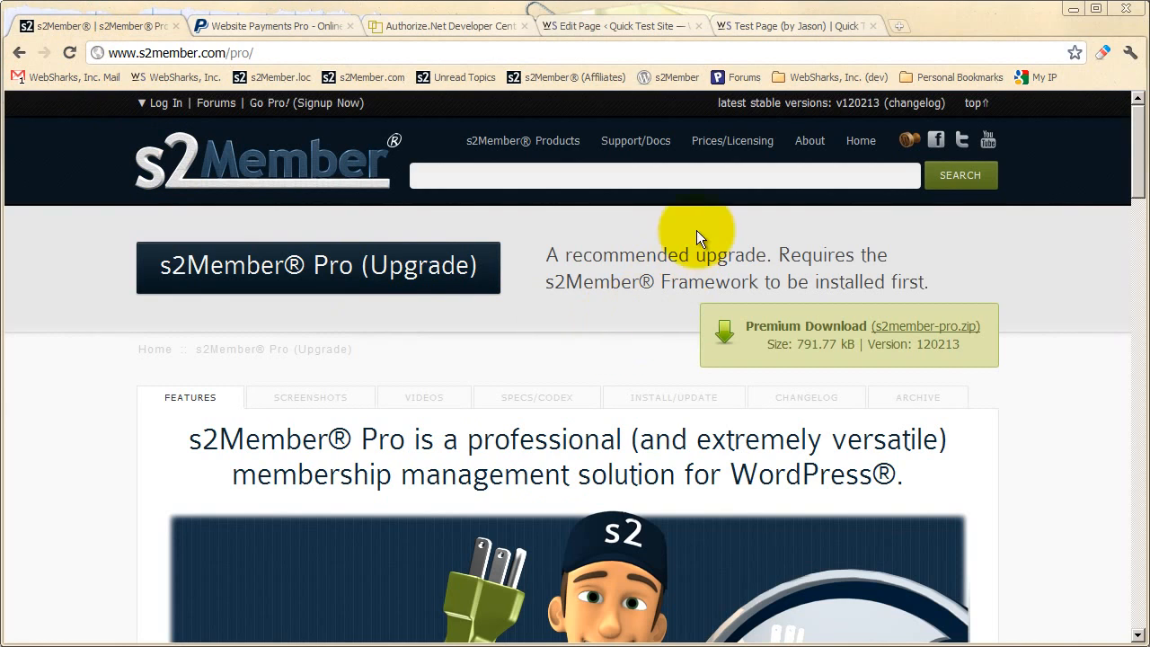
click(741, 150)
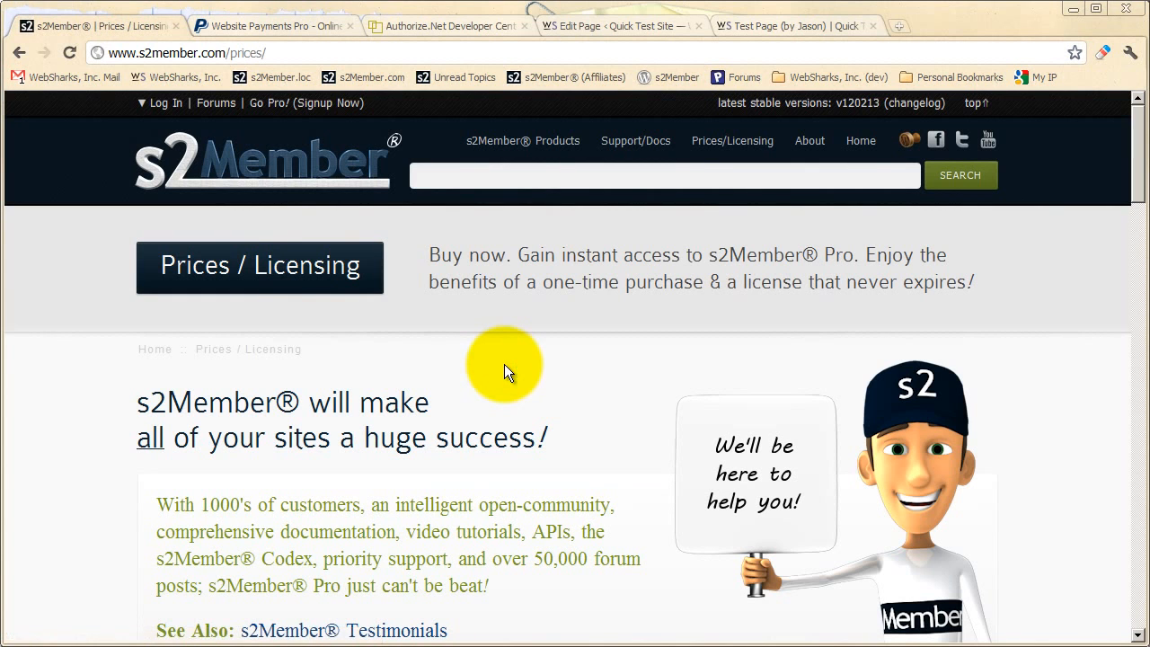
scroll(501, 363, down, 5)
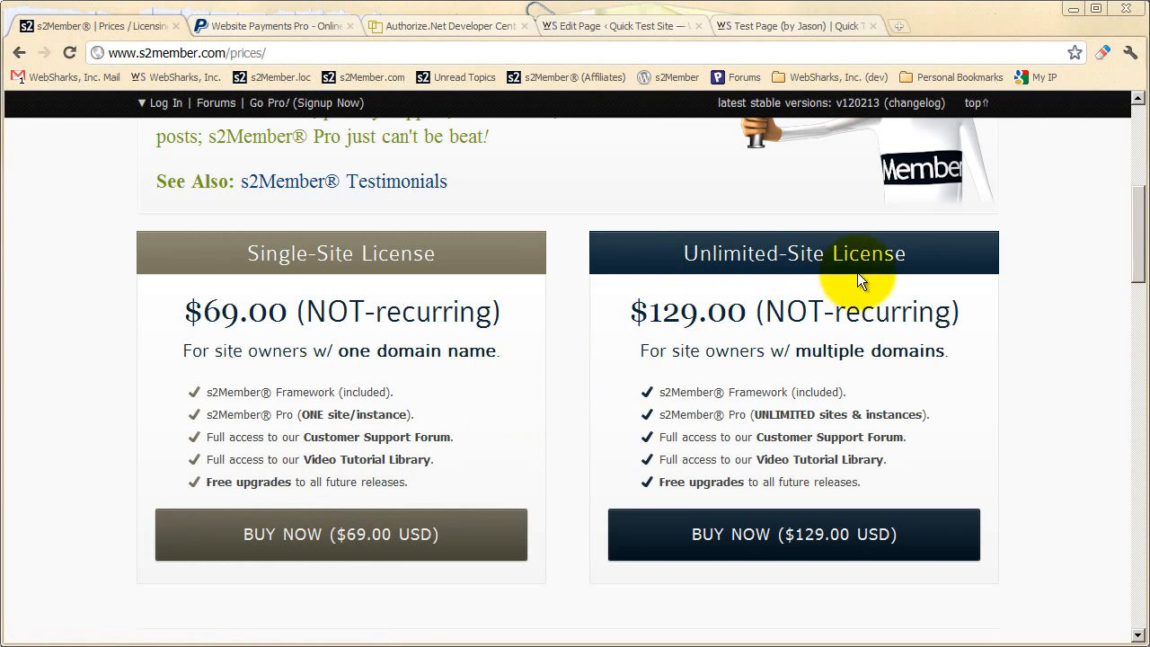
Look over the Network Support License offer and the Multisite Blog Farm definition, then return to the Single-Site and Unlimited-Site offers
scroll(590, 362, down, 3)
scroll(590, 362, down, 9)
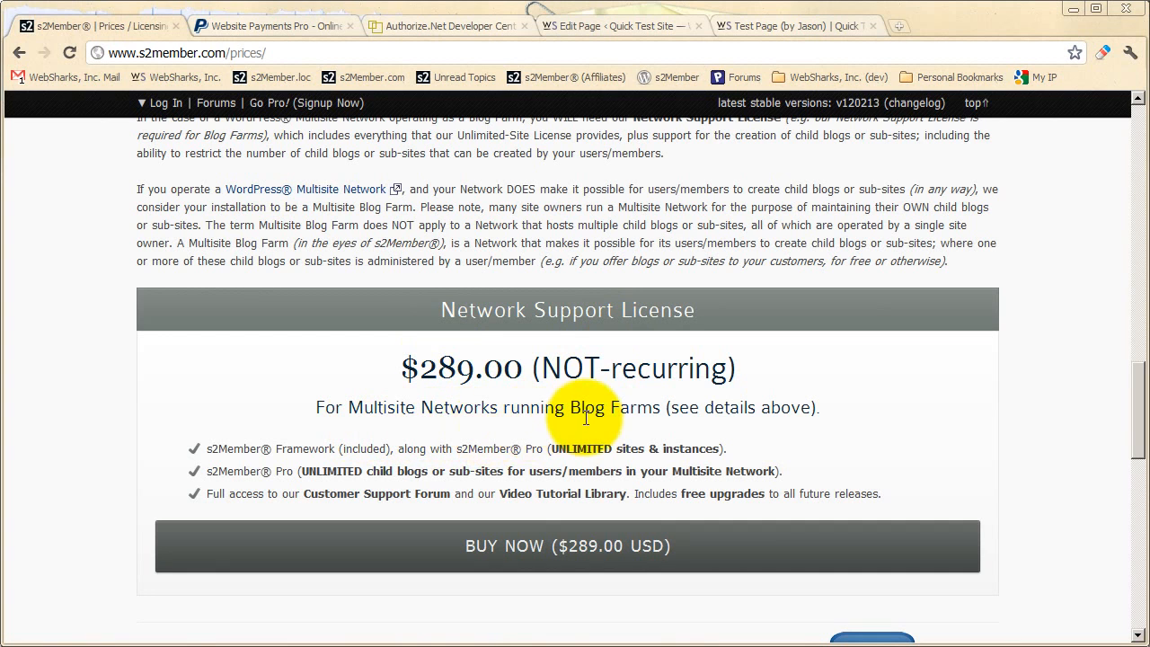
scroll(543, 431, up, 3)
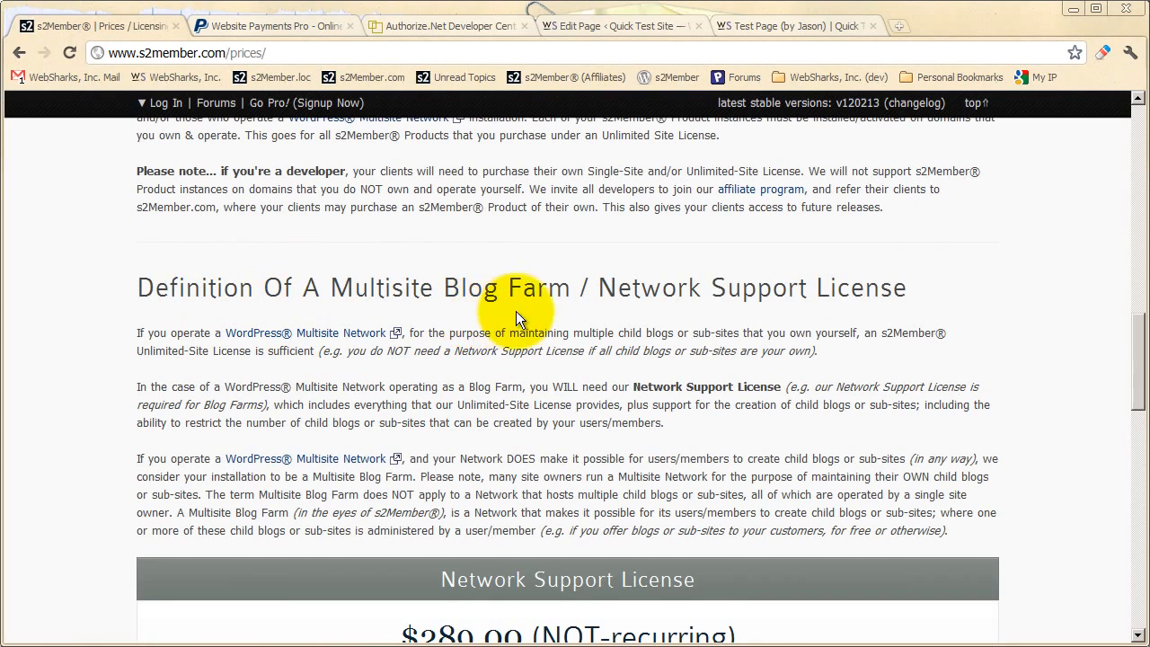
scroll(537, 341, up, 7)
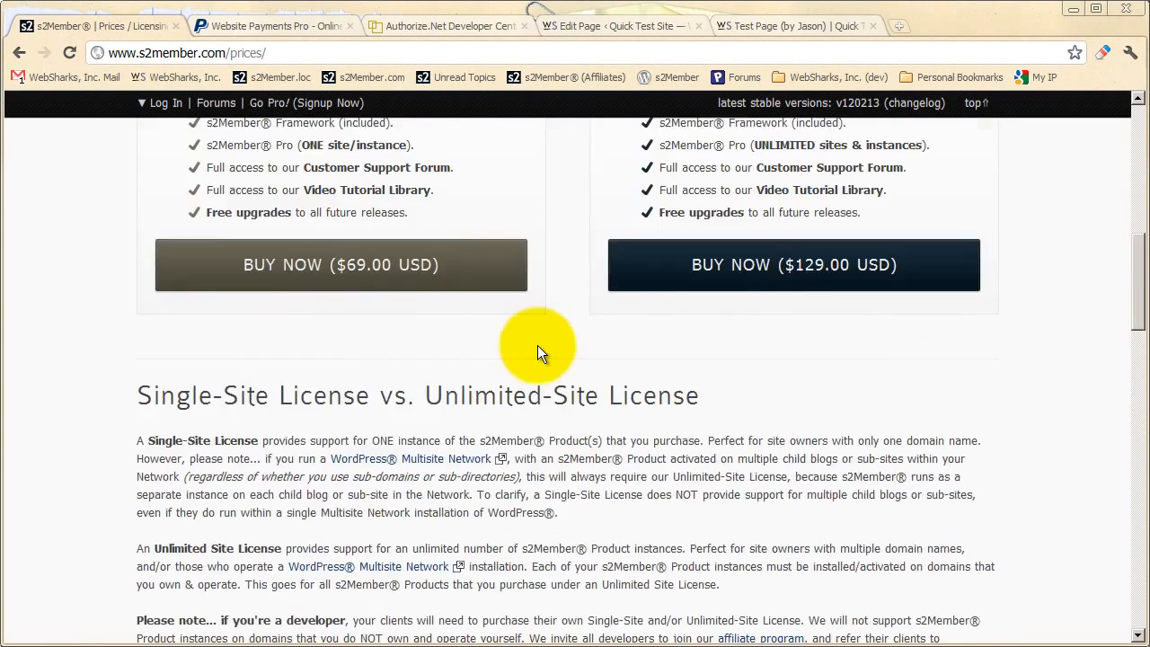
scroll(537, 352, up, 1)
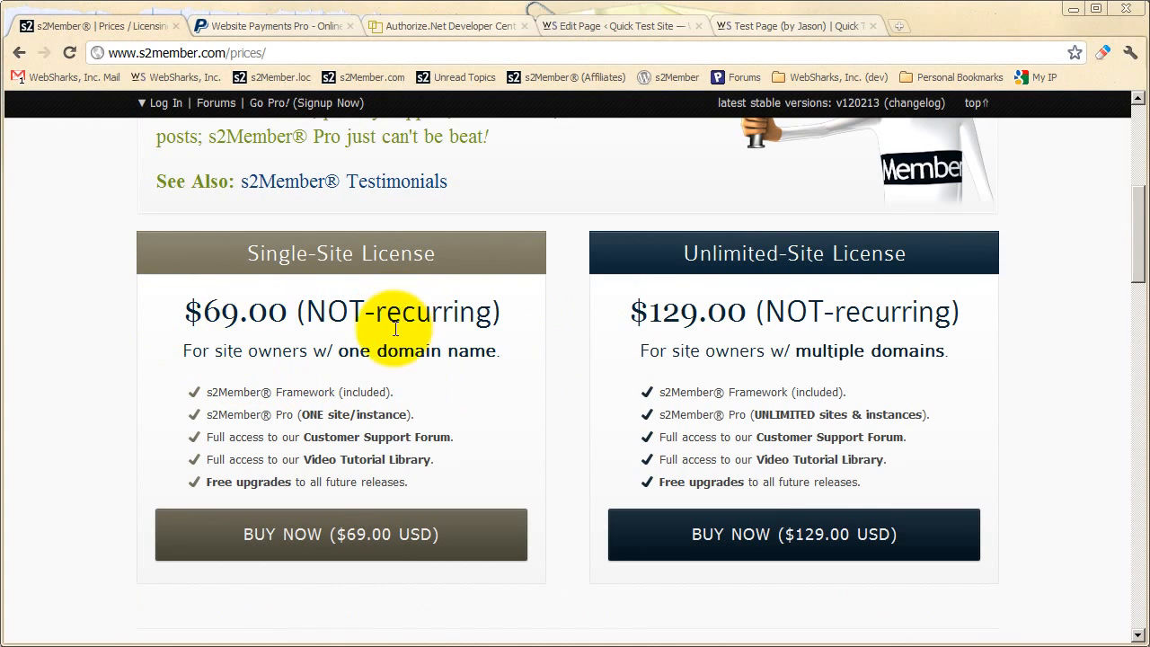
Start buying the Single-Site License and bring up the Coupon Code section of its checkout form
click(302, 521)
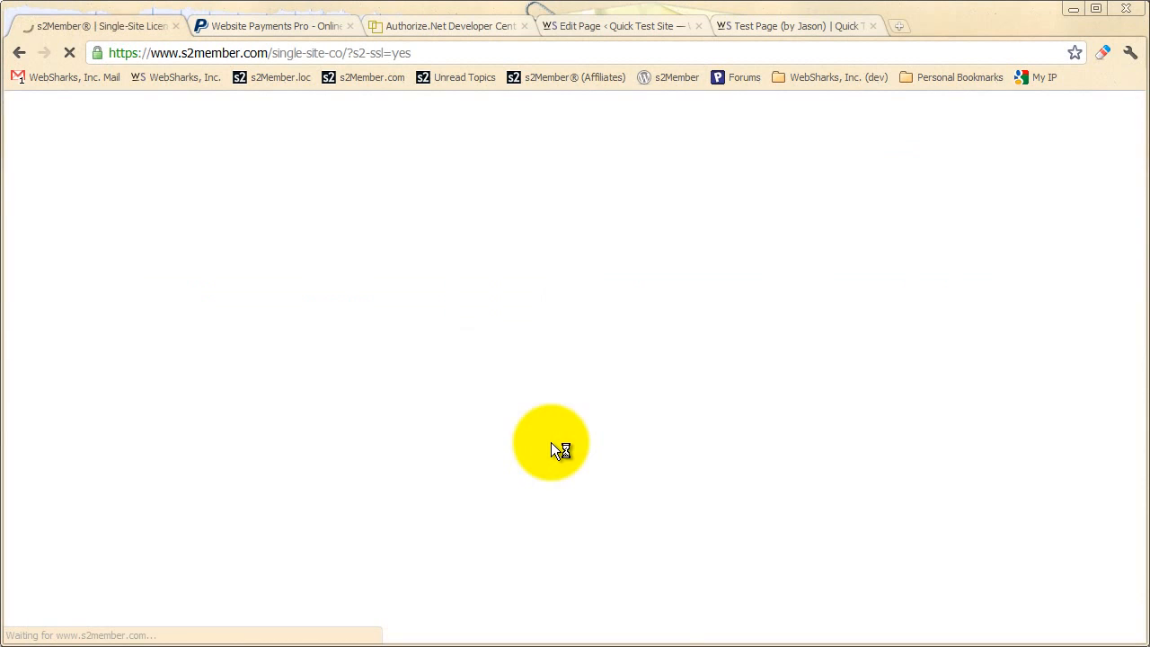
scroll(548, 442, down, 1)
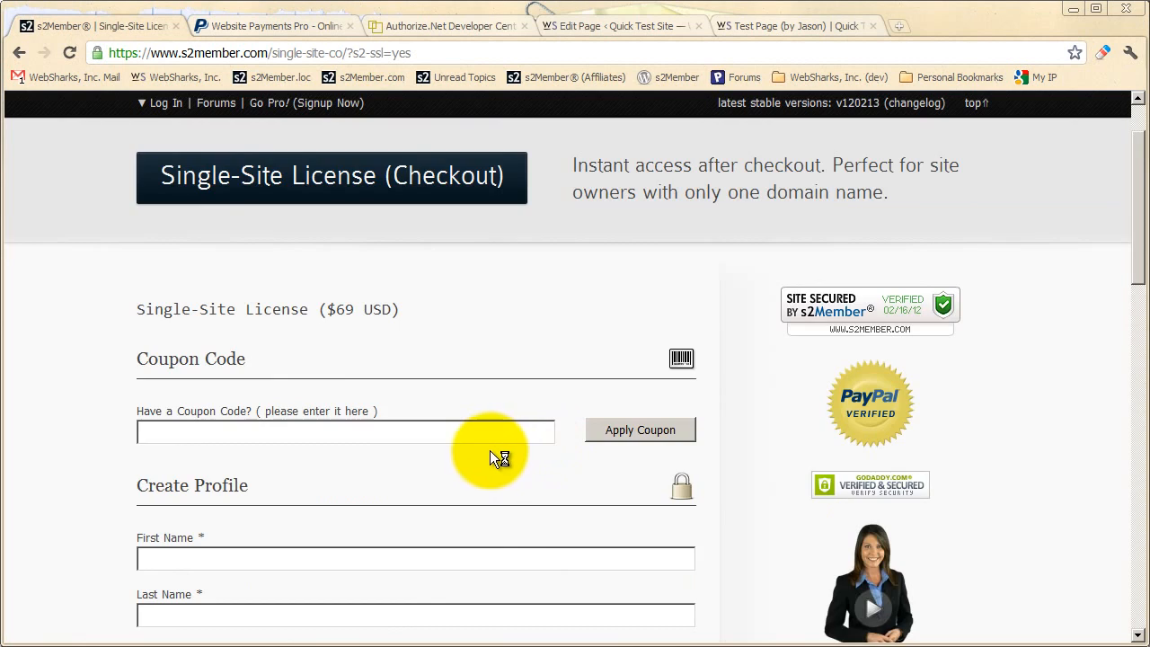
scroll(490, 457, down, 1)
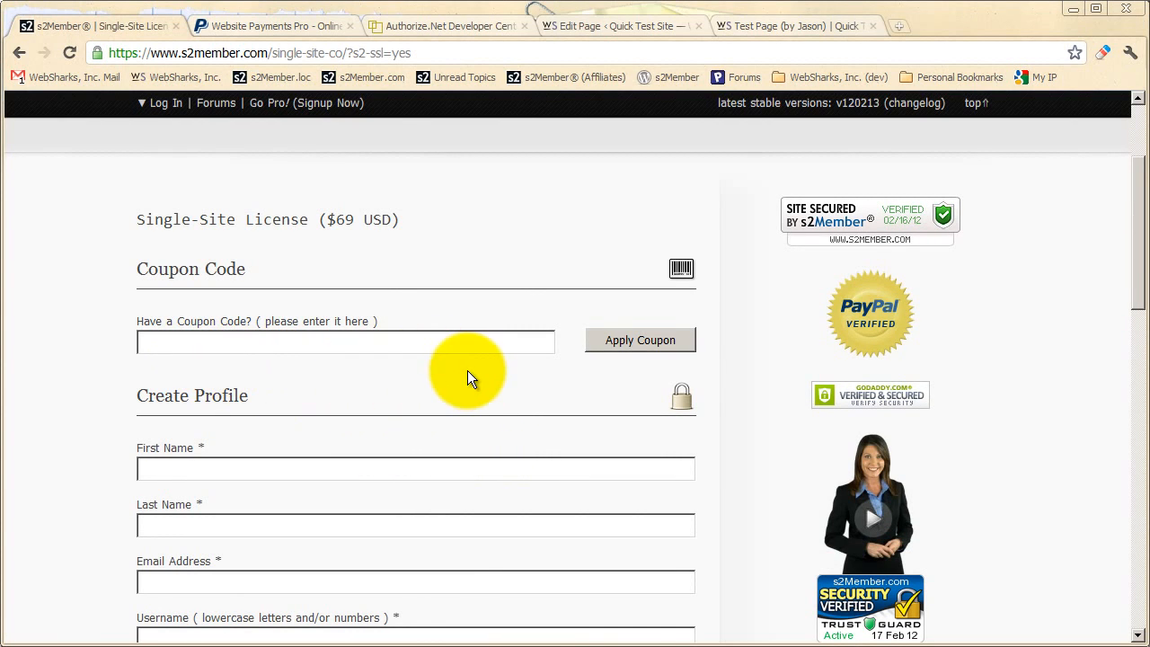
scroll(423, 403, down, 1)
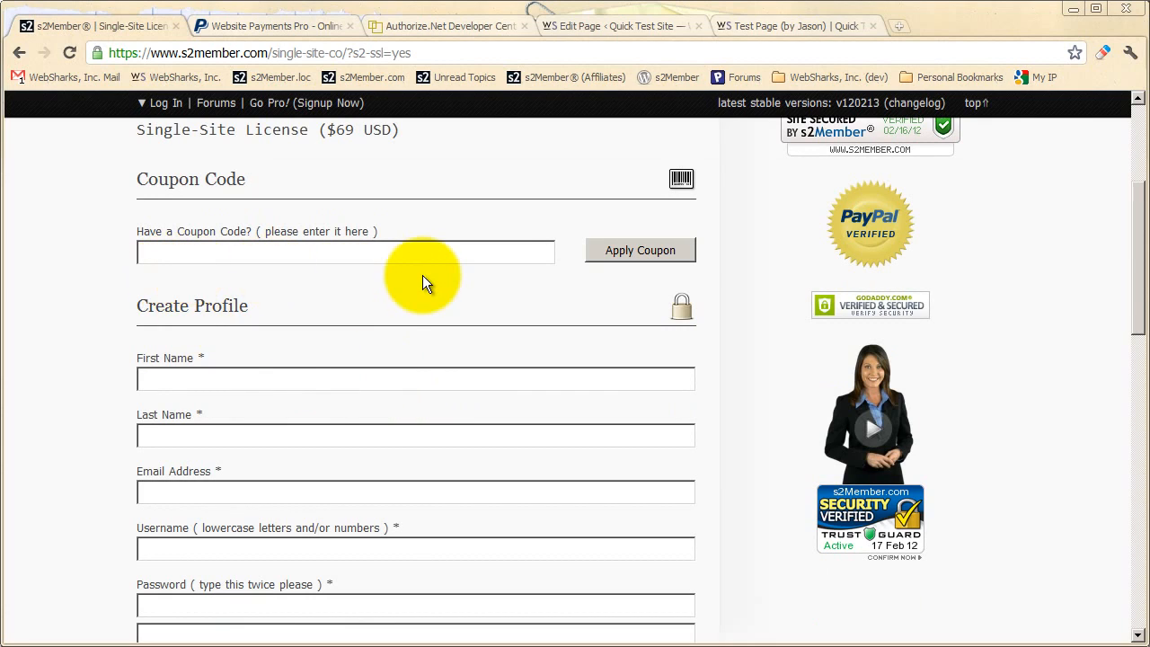
Enter SAVE-10 as the coupon code on the Single-Site License checkout form, without applying it
click(314, 258)
text(SAVE-10)
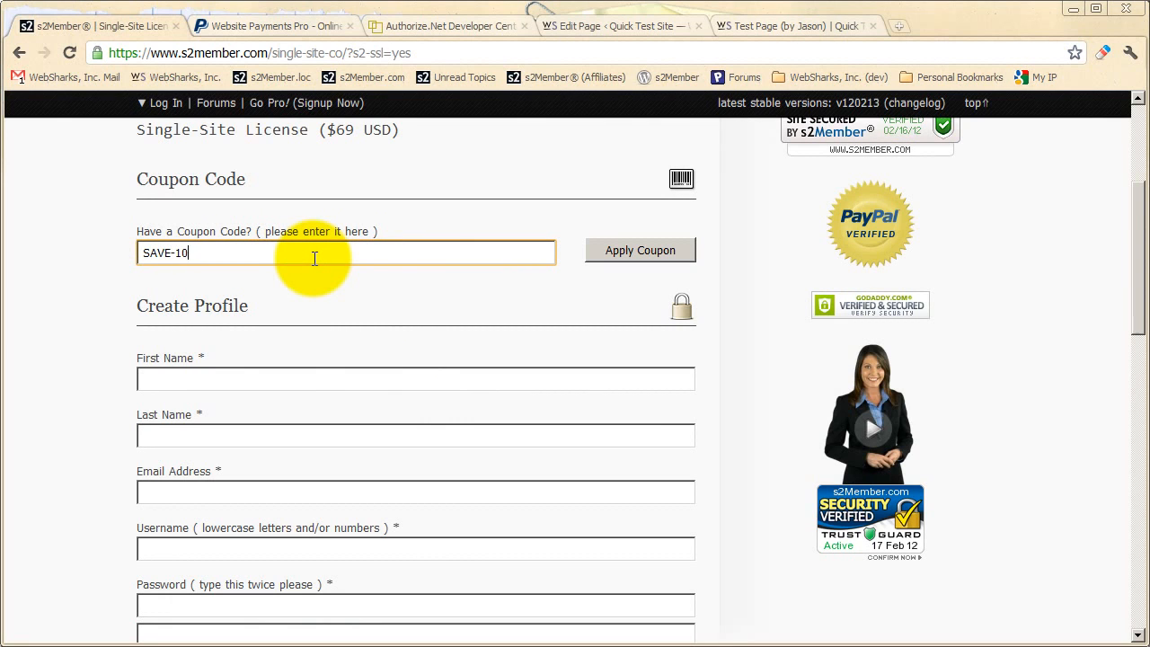
click(325, 284)
scroll(278, 346, up, 1)
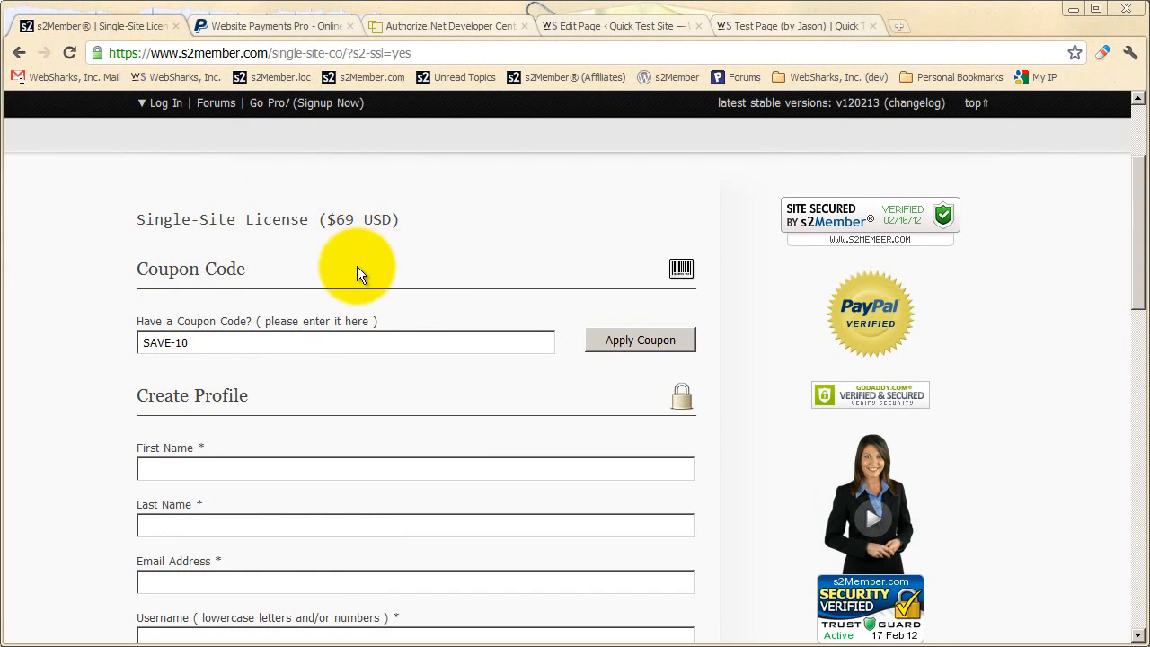
Look through the checkout form's Create Profile, Additional Info and Billing Method sections
scroll(356, 266, down, 2)
scroll(343, 312, down, 4)
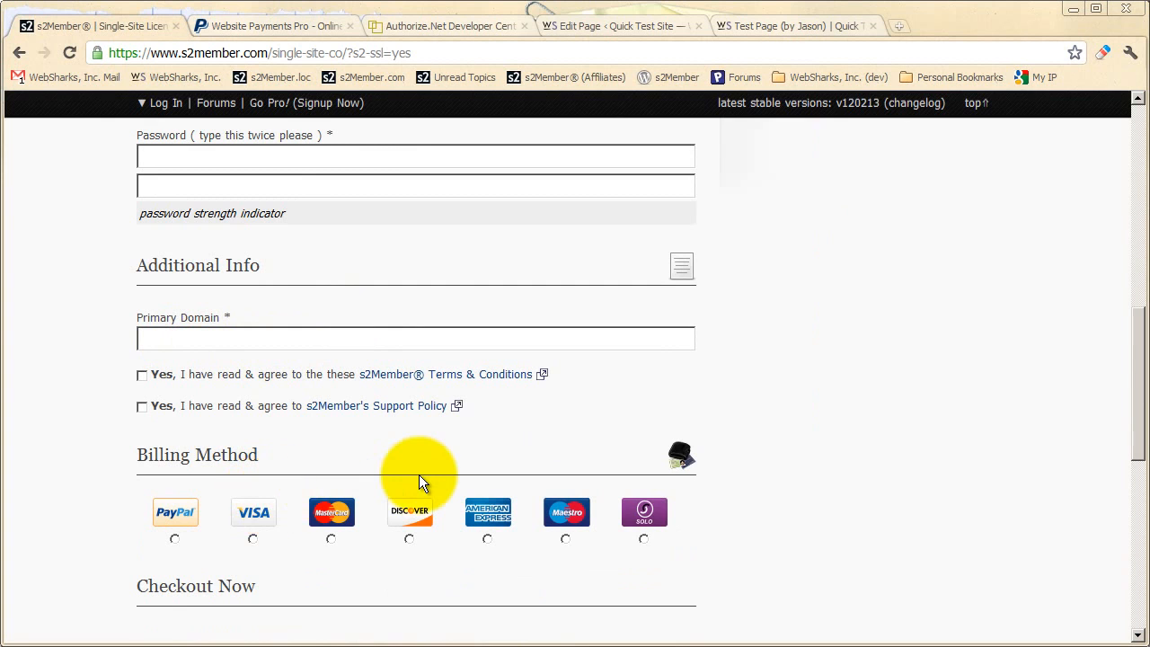
scroll(505, 473, up, 8)
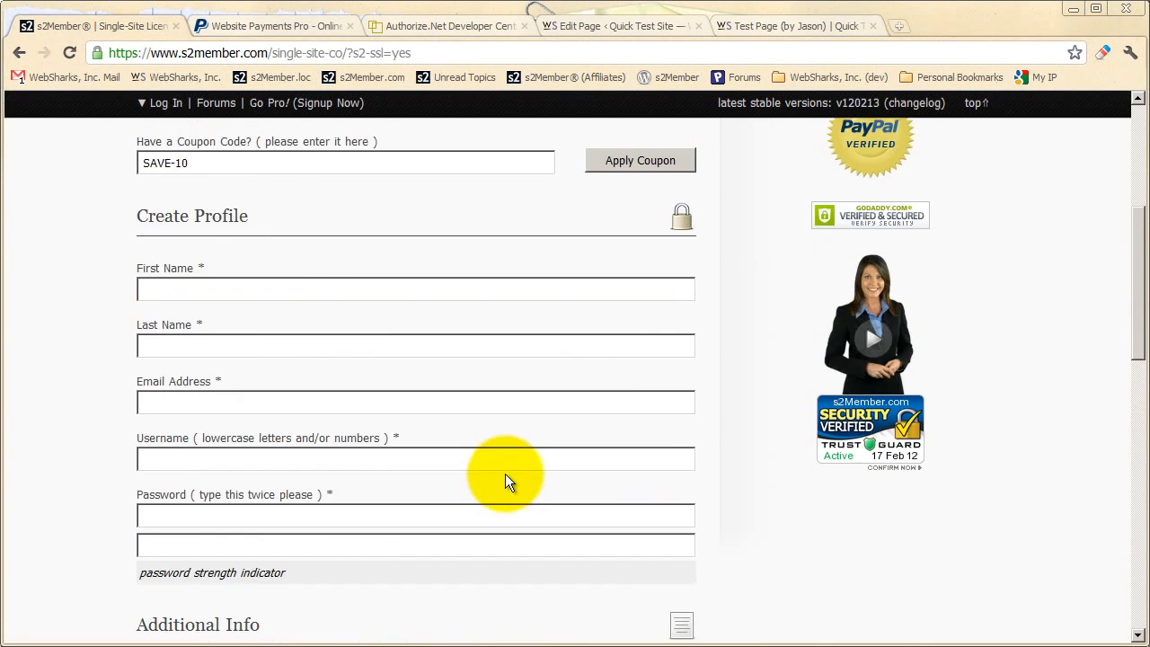